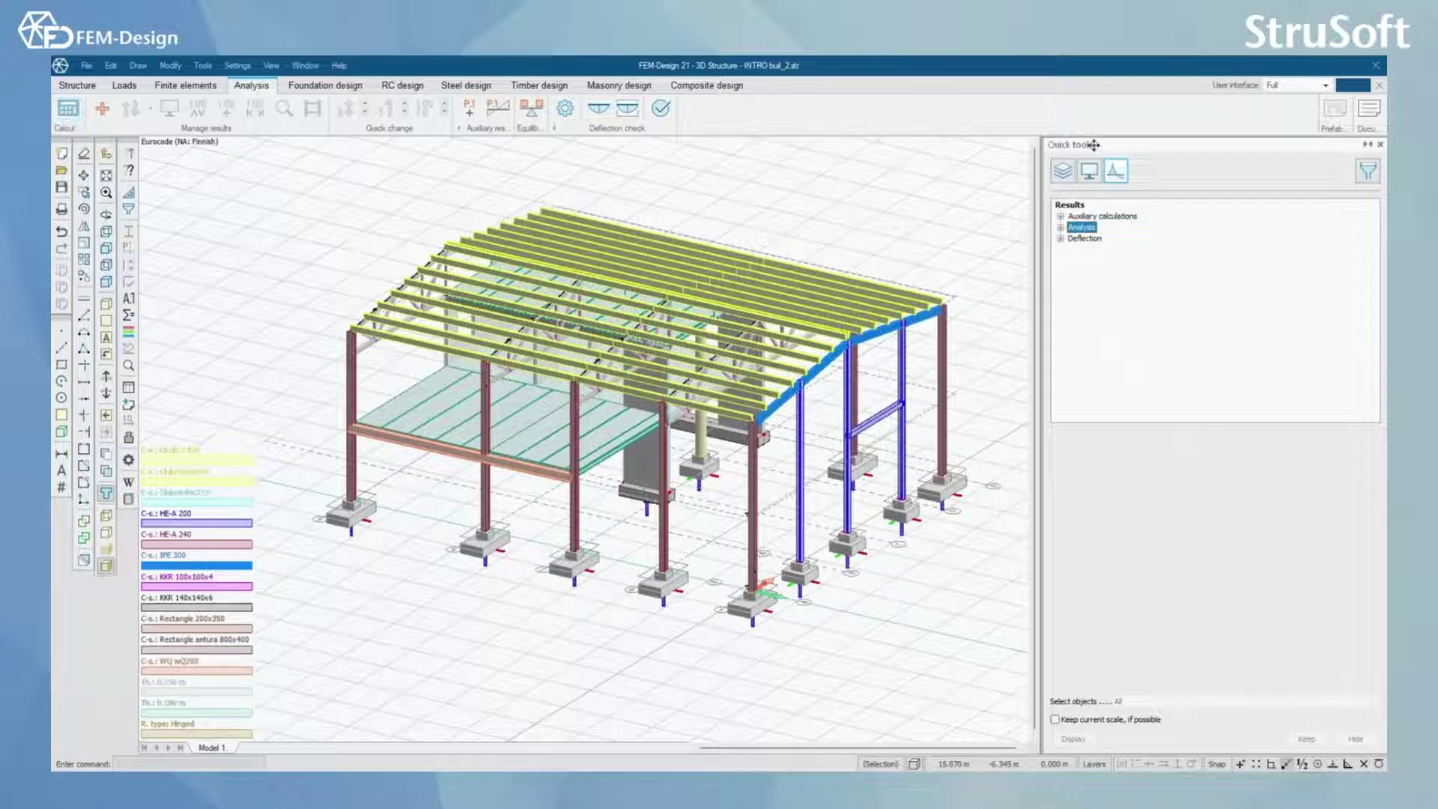
Display the load combination reactions for DeadLoad + WL, X+, 1. + 0.70xSnowLoad + 0.70xLiveLoad on all objects.
{"action": "left_click", "coordinate": [1061, 228]}
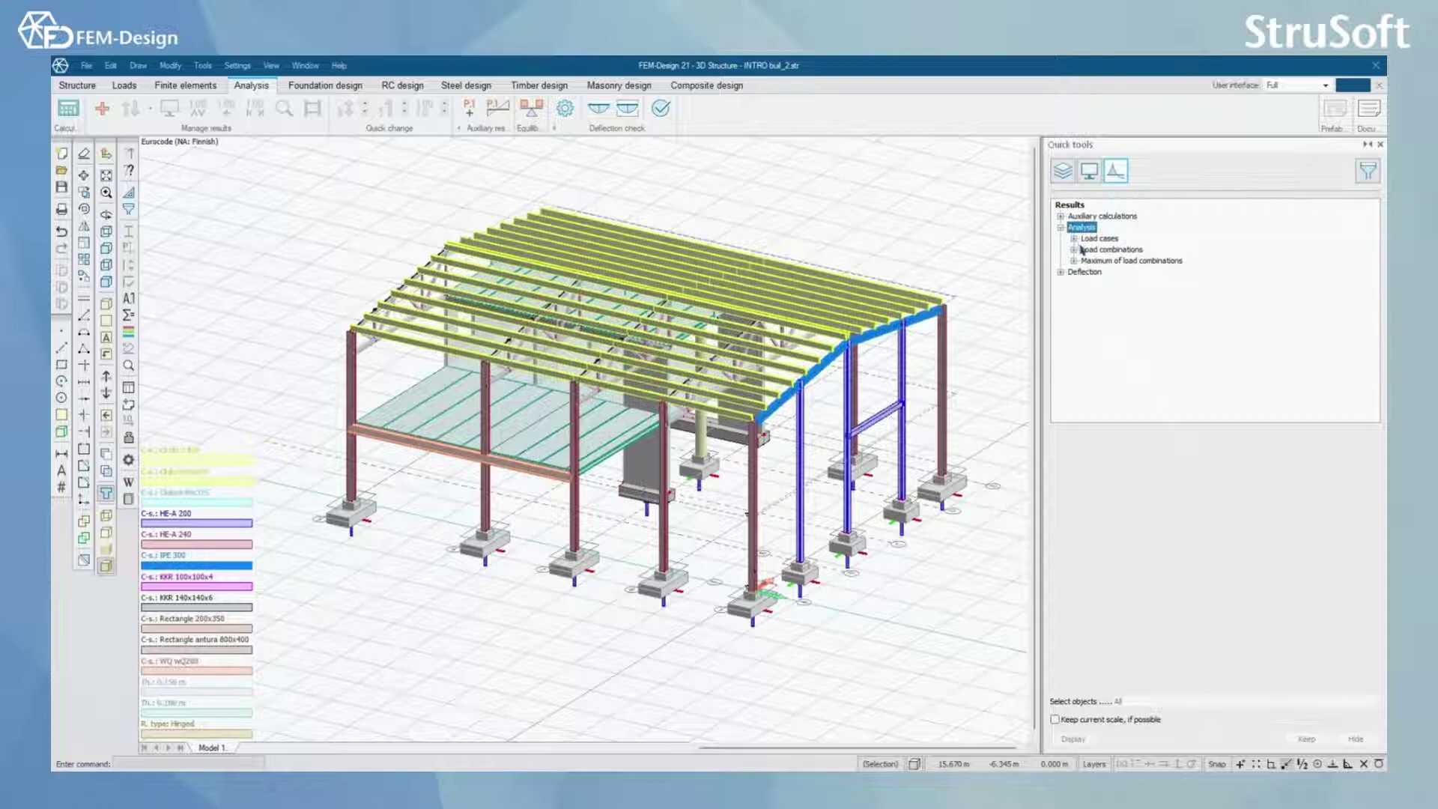
{"action": "left_click", "coordinate": [1074, 250]}
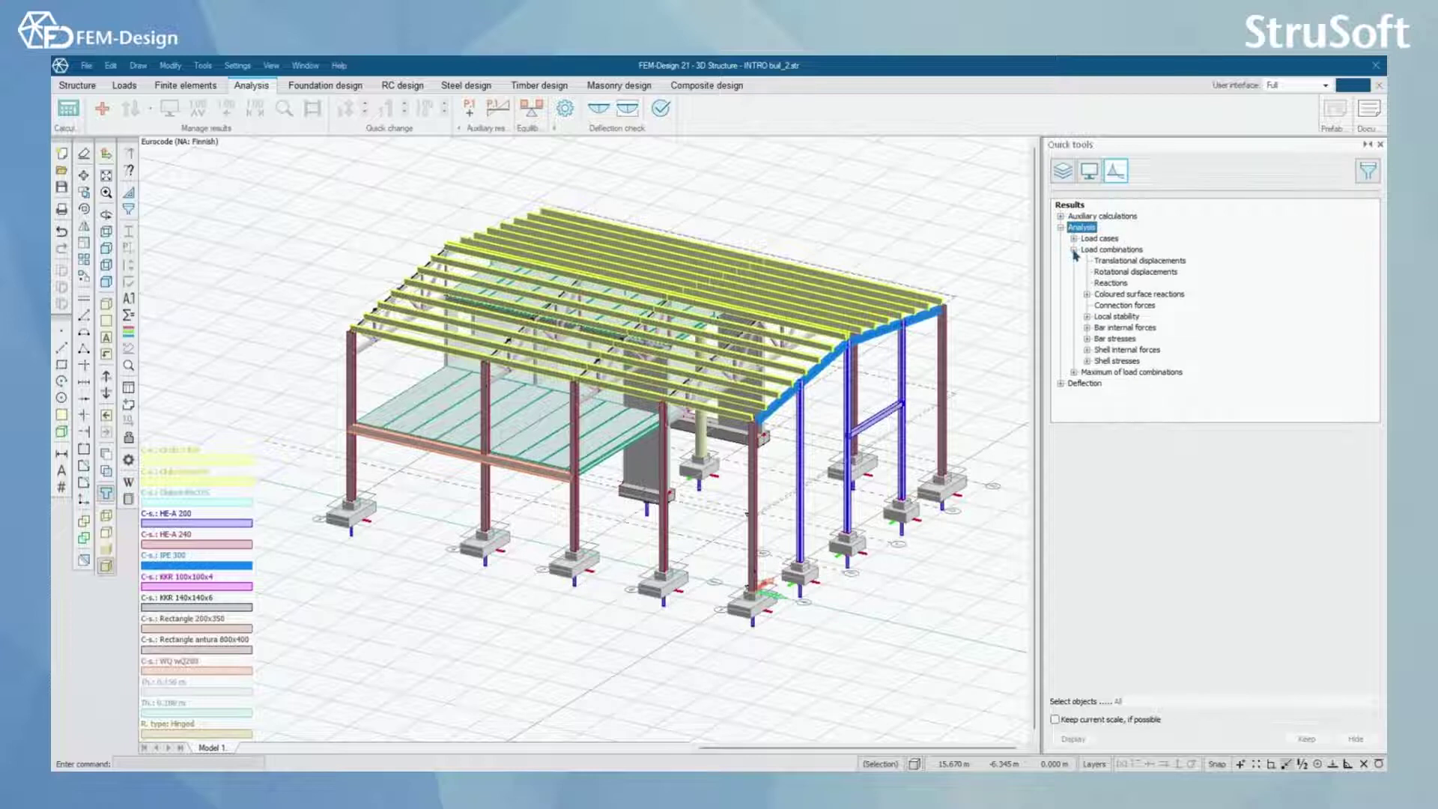
{"action": "left_click", "coordinate": [1112, 288]}
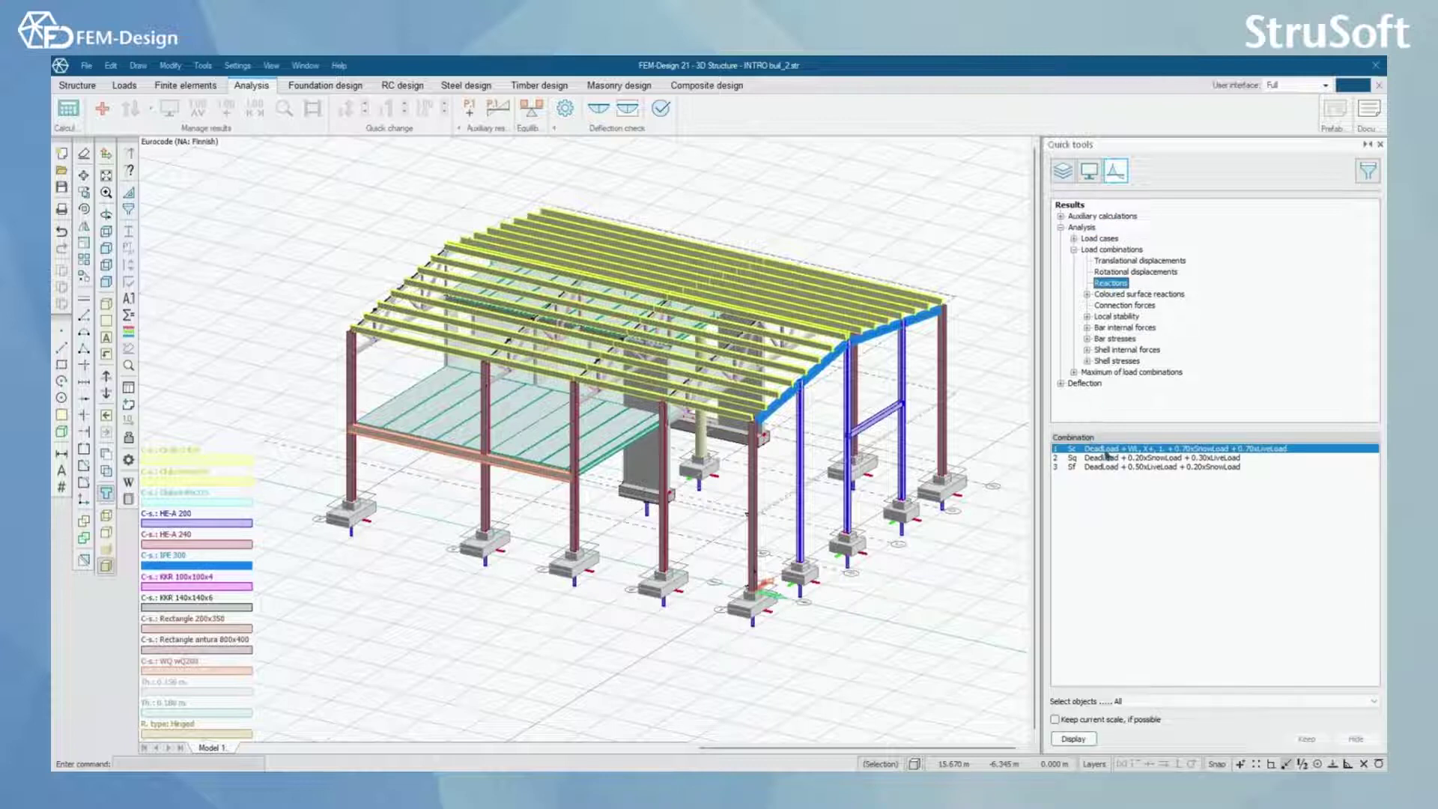
{"action": "left_click", "coordinate": [1110, 457]}
{"action": "left_click", "coordinate": [1112, 467]}
{"action": "left_click", "coordinate": [1114, 448]}
{"action": "left_click", "coordinate": [1089, 737]}
Switch the view down the storeys to isolate the Foundation level with its reactions.
{"action": "middle_click_drag", "start_coordinate": [275, 609], "coordinate": [414, 598]}
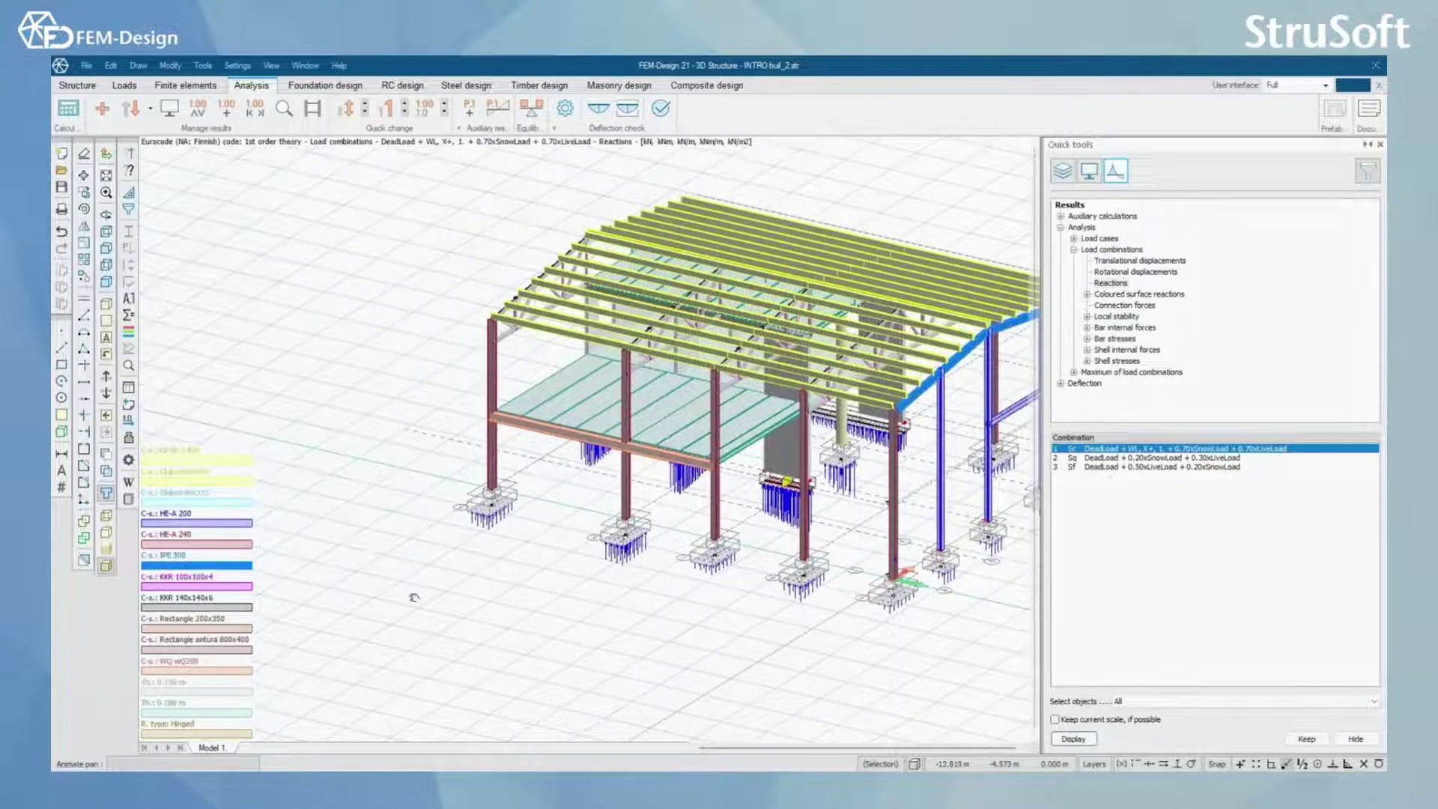
{"action": "scroll", "coordinate": [538, 545], "scroll_direction": "up", "scroll_amount": 2}
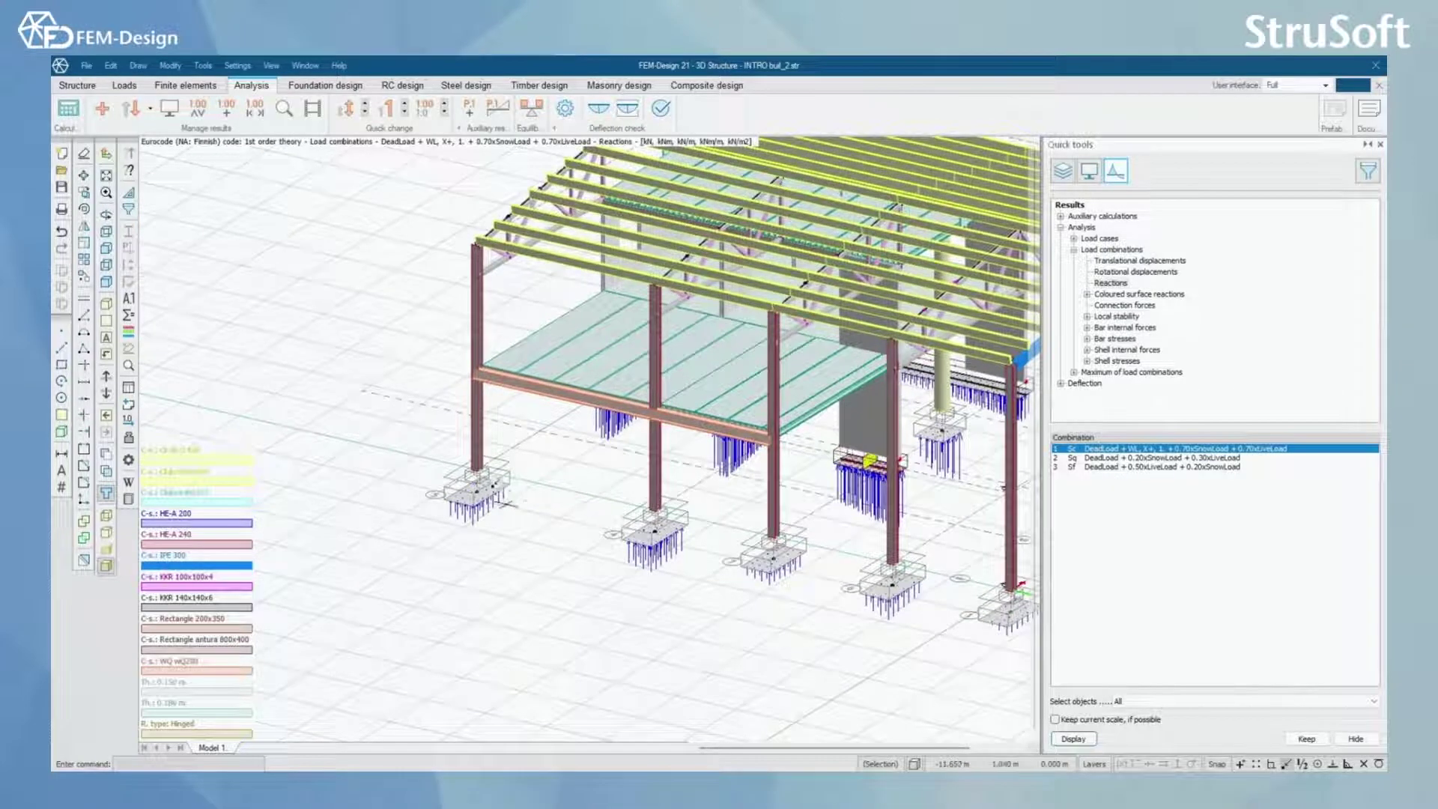
{"action": "left_click", "coordinate": [107, 393]}
{"action": "left_click", "coordinate": [107, 392]}
{"action": "left_click", "coordinate": [107, 393]}
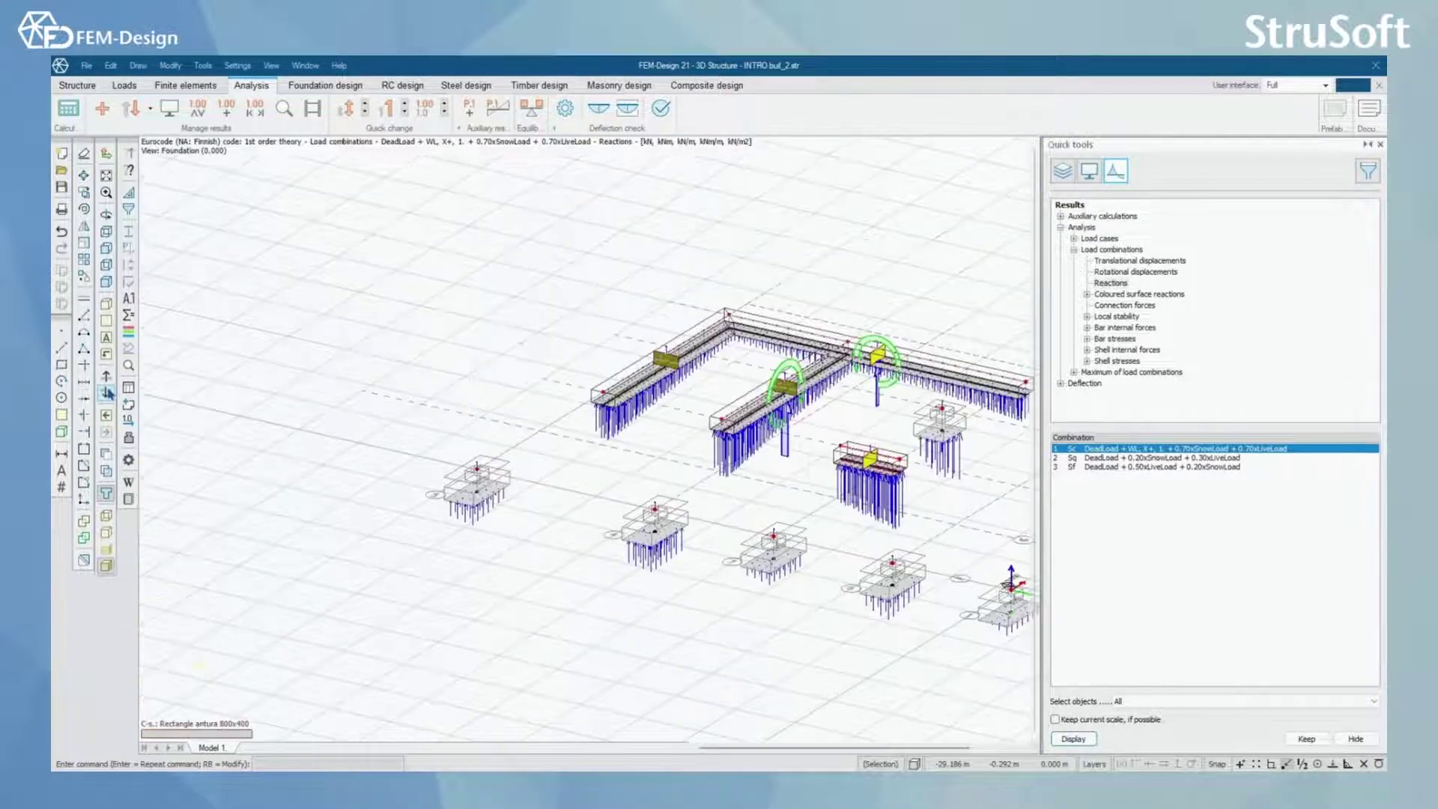
{"action": "middle_click_drag", "start_coordinate": [761, 635], "coordinate": [492, 591]}
{"action": "scroll", "coordinate": [519, 579], "scroll_direction": "down", "scroll_amount": 1}
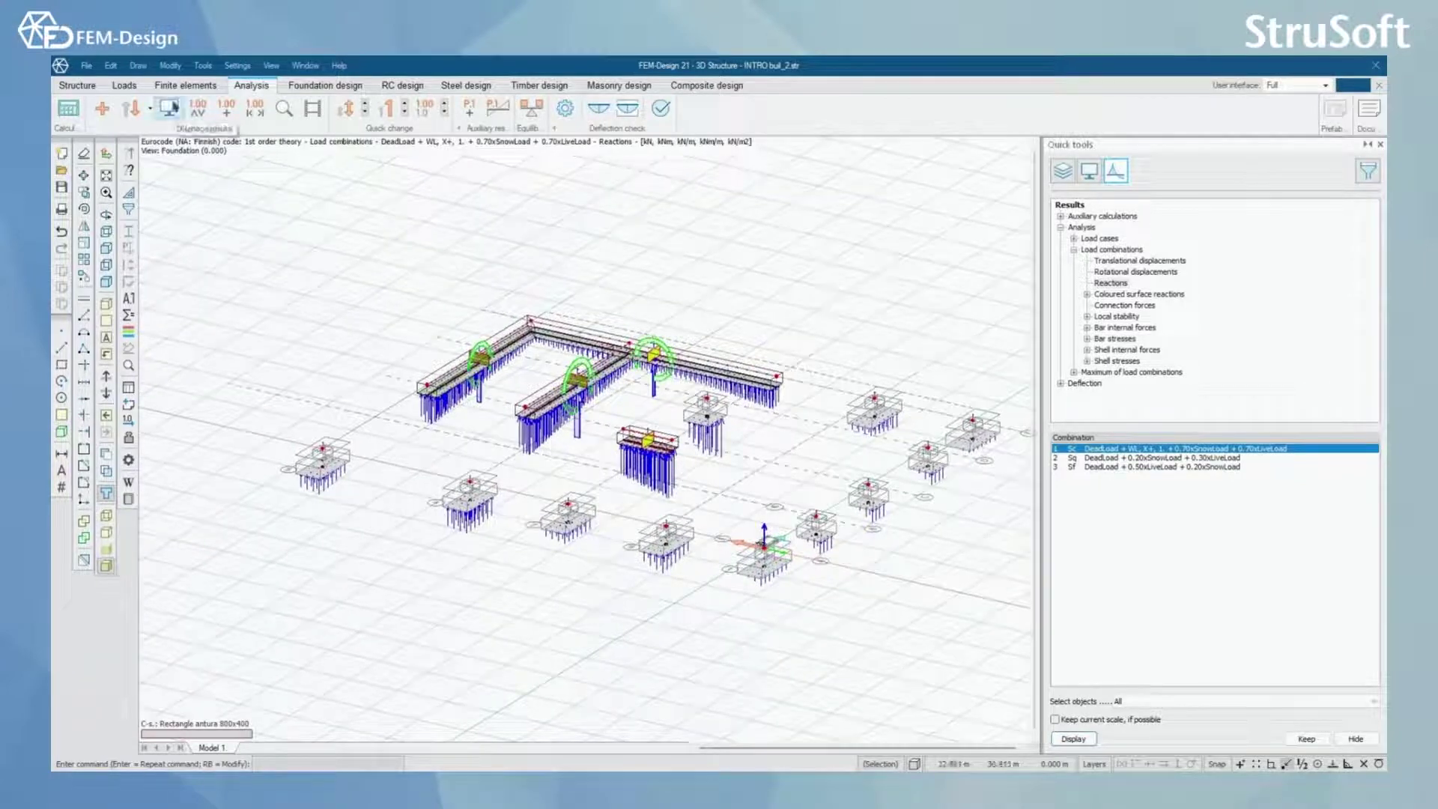
Review the reaction display settings for point, line and surface supports.
{"action": "left_click", "coordinate": [169, 109]}
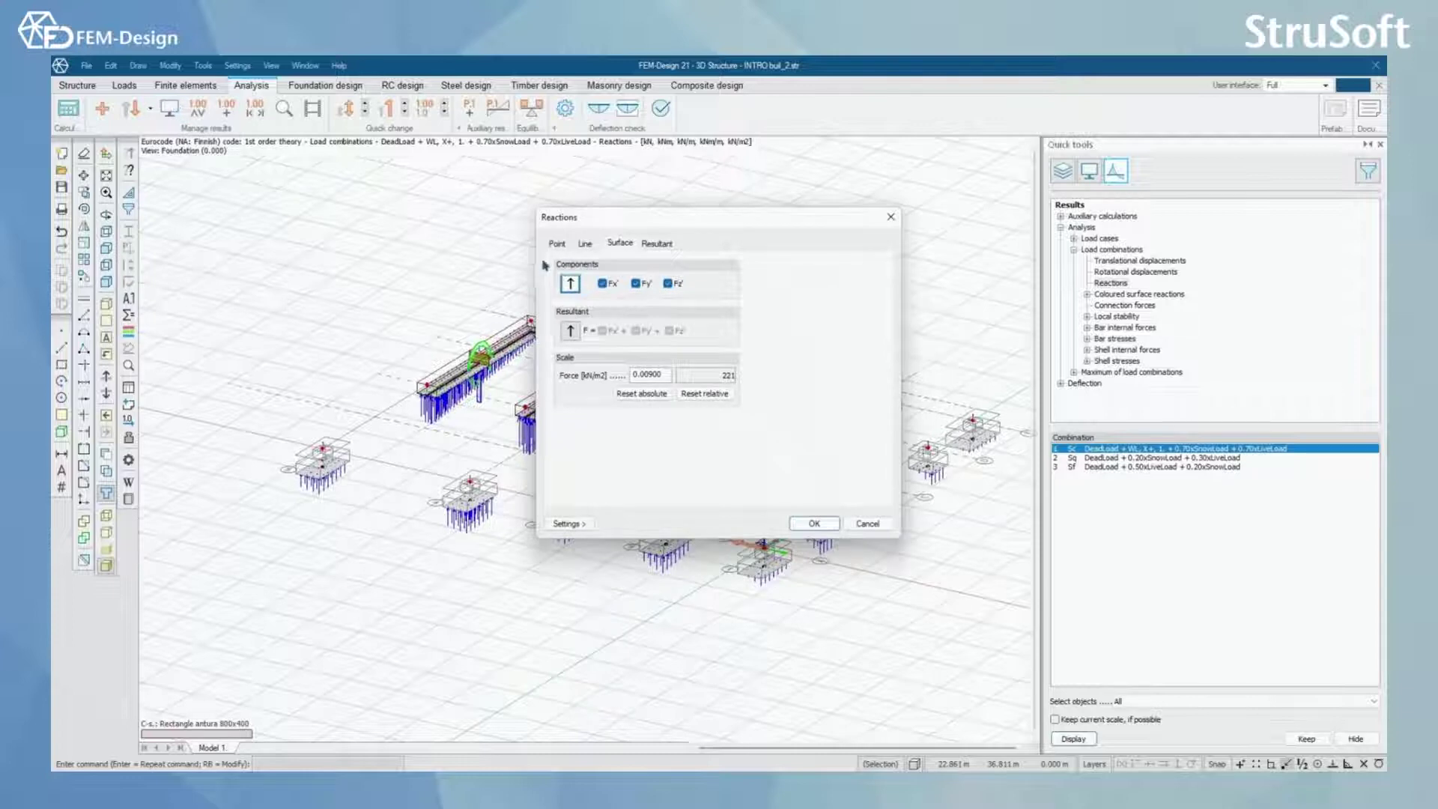
{"action": "left_click", "coordinate": [555, 245]}
{"action": "left_click_drag", "start_coordinate": [586, 223], "coordinate": [577, 198]}
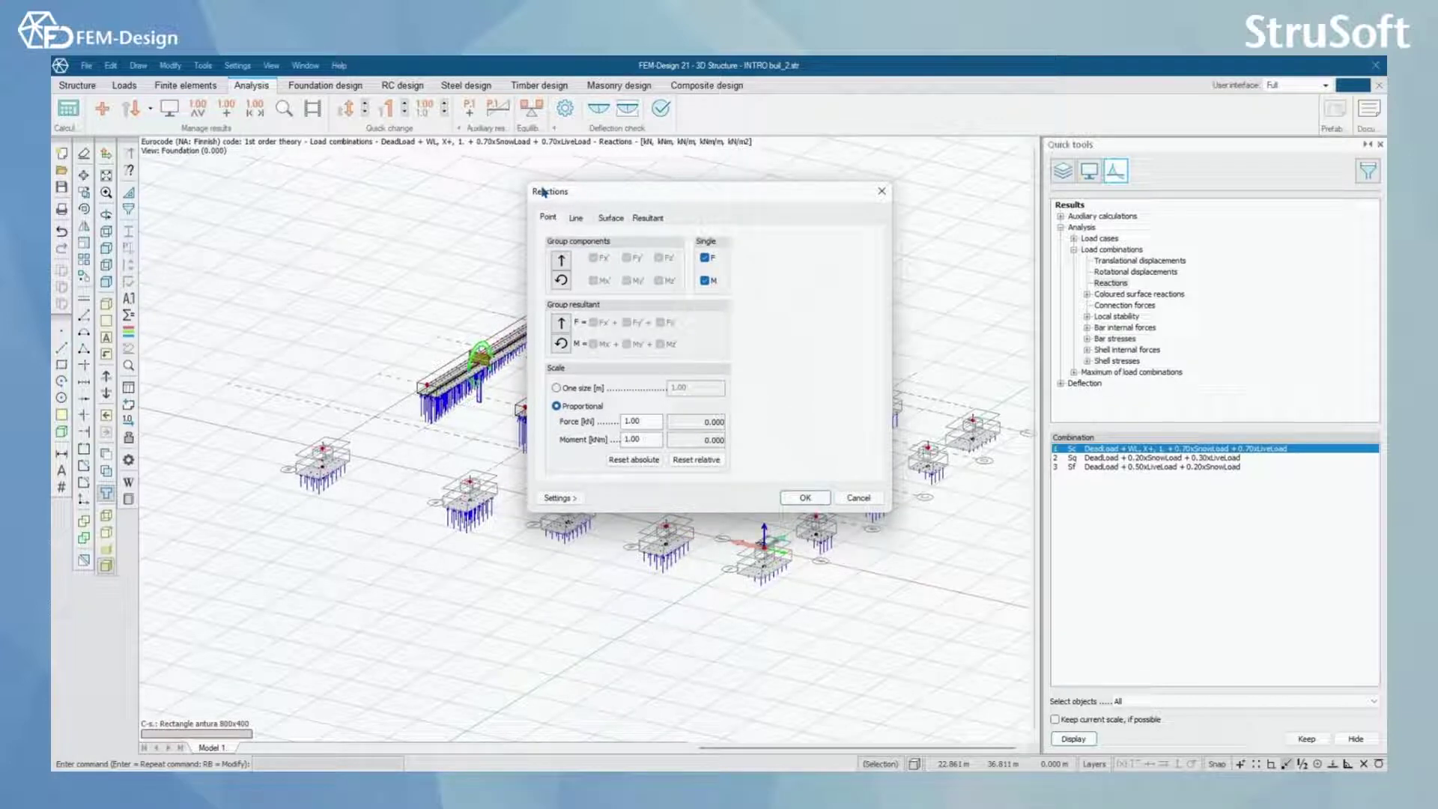
{"action": "left_click", "coordinate": [562, 261]}
{"action": "left_click", "coordinate": [563, 262]}
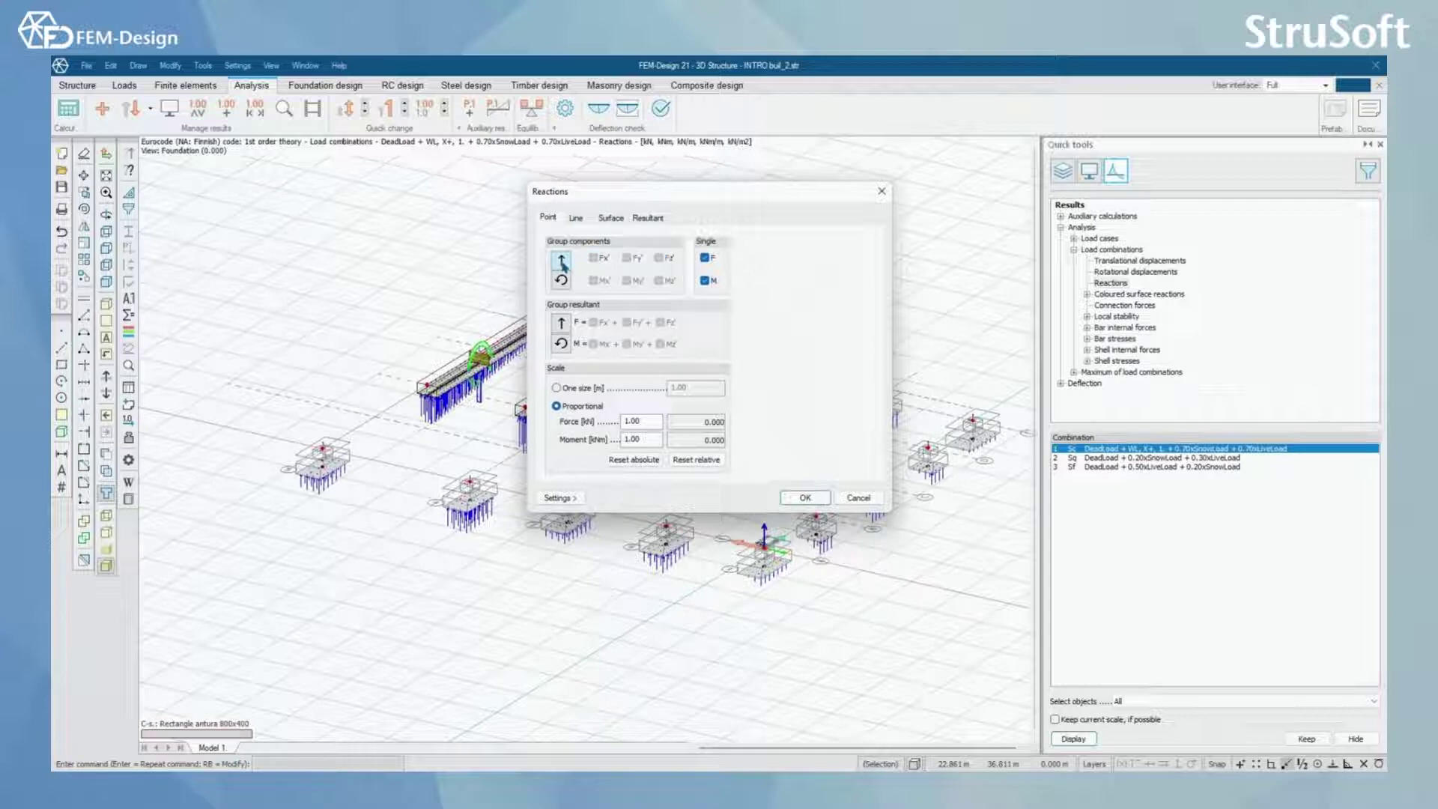
{"action": "left_click", "coordinate": [576, 218]}
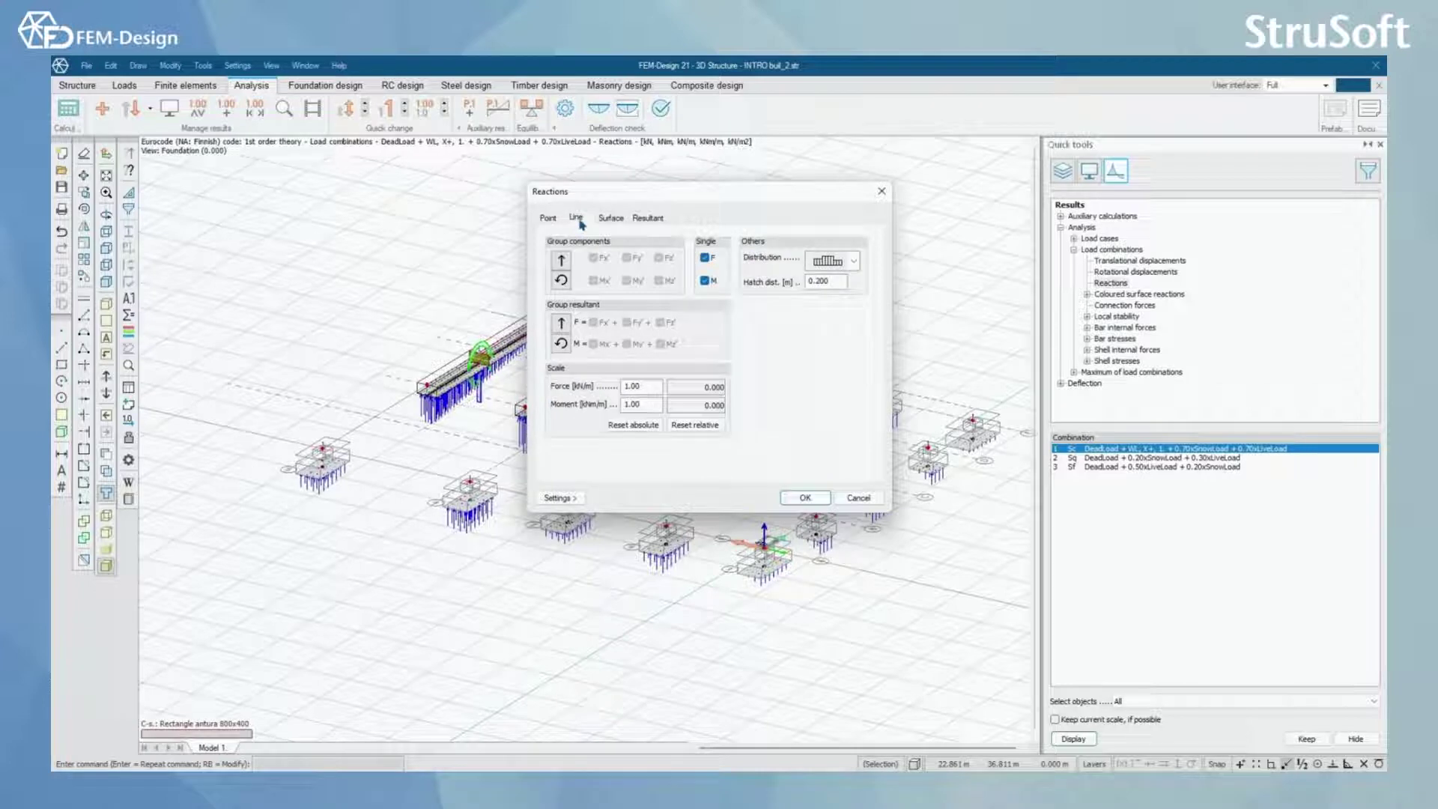
{"action": "left_click", "coordinate": [611, 218]}
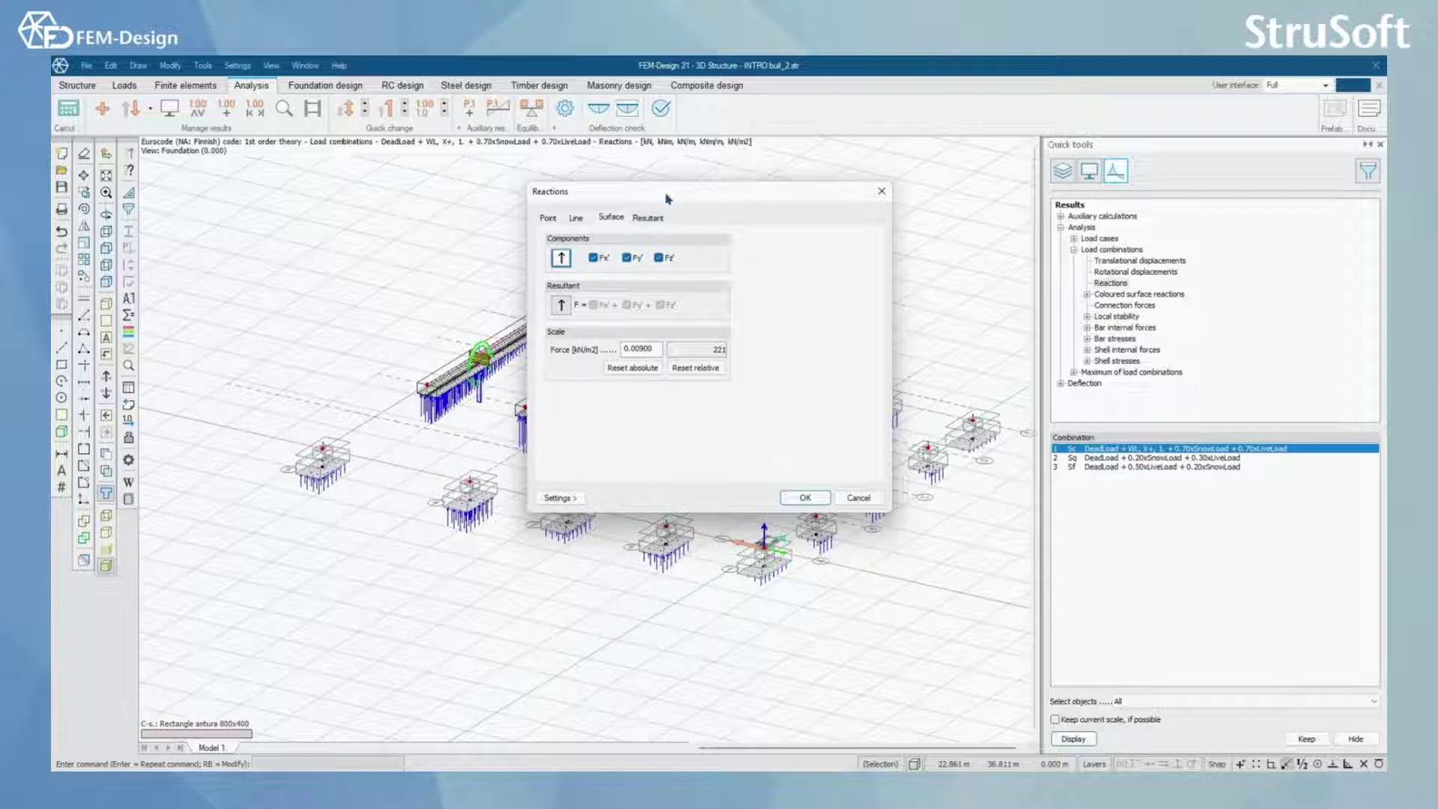
Hide the Fx', Fy' and Fz' surface reaction components while keeping the resultants displayed.
{"action": "left_click_drag", "start_coordinate": [666, 192], "coordinate": [823, 163]}
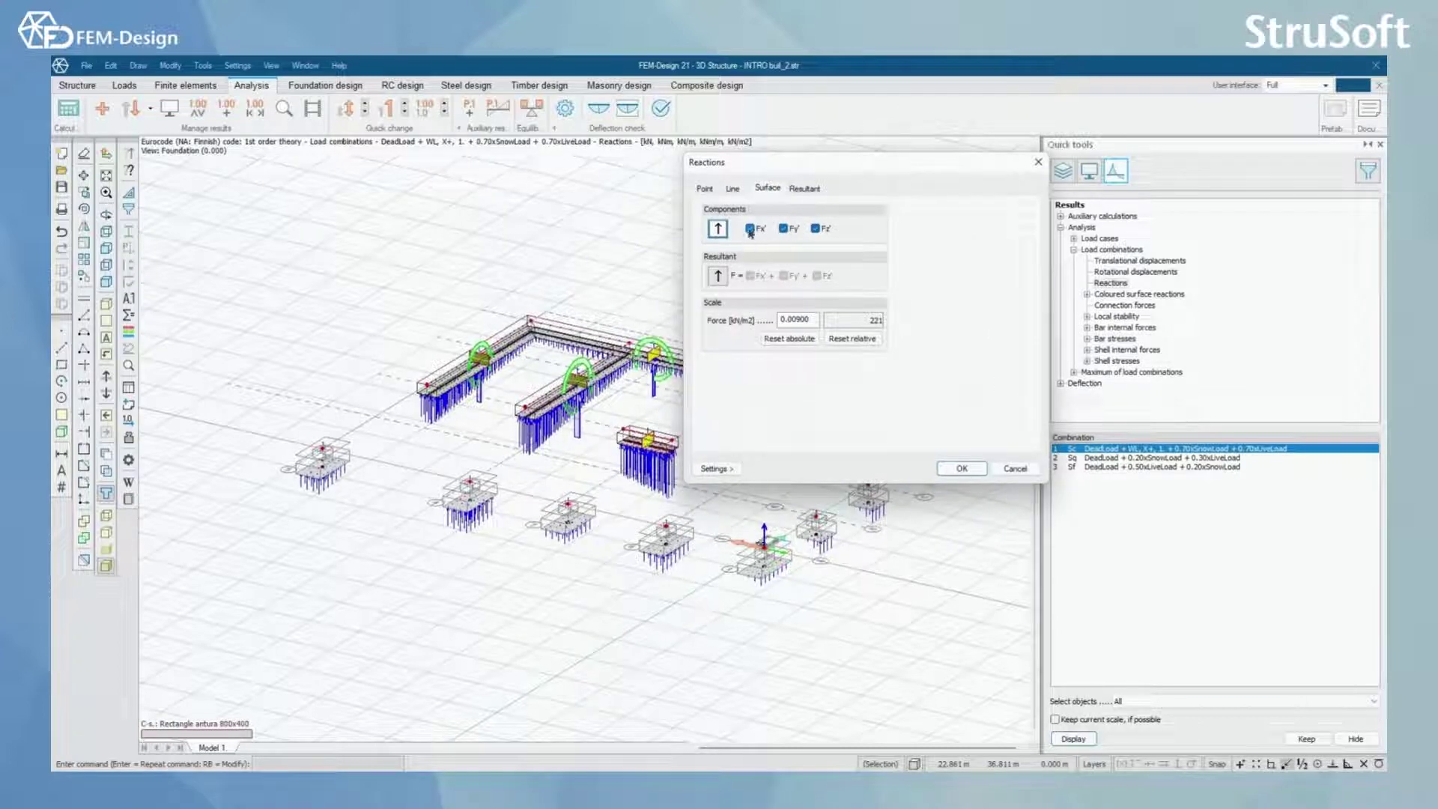
{"action": "left_click", "coordinate": [815, 229]}
{"action": "left_click", "coordinate": [785, 231]}
{"action": "left_click", "coordinate": [750, 230]}
{"action": "left_click", "coordinate": [809, 191]}
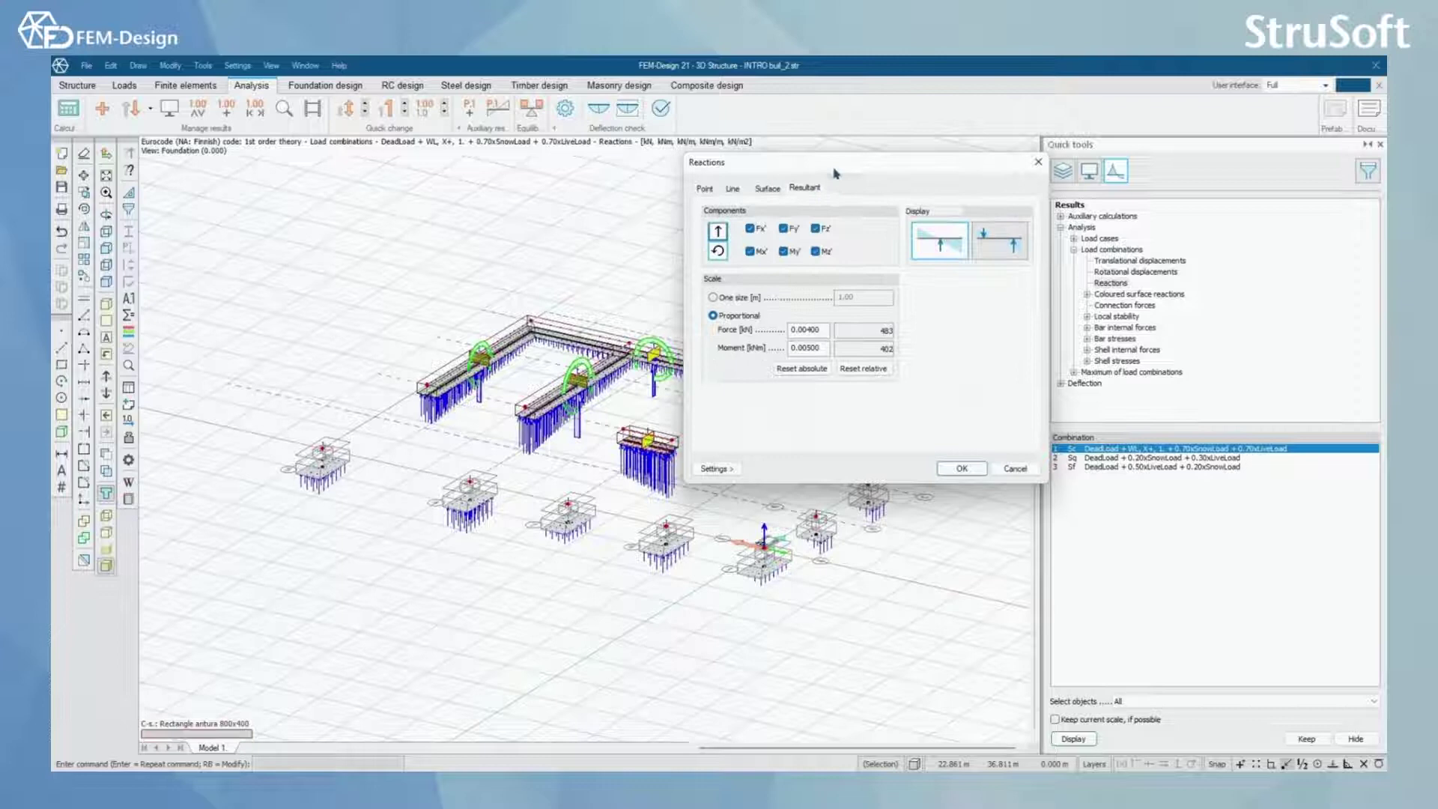
{"action": "left_click", "coordinate": [960, 469]}
{"action": "scroll", "coordinate": [457, 431], "scroll_direction": "up", "scroll_amount": 3}
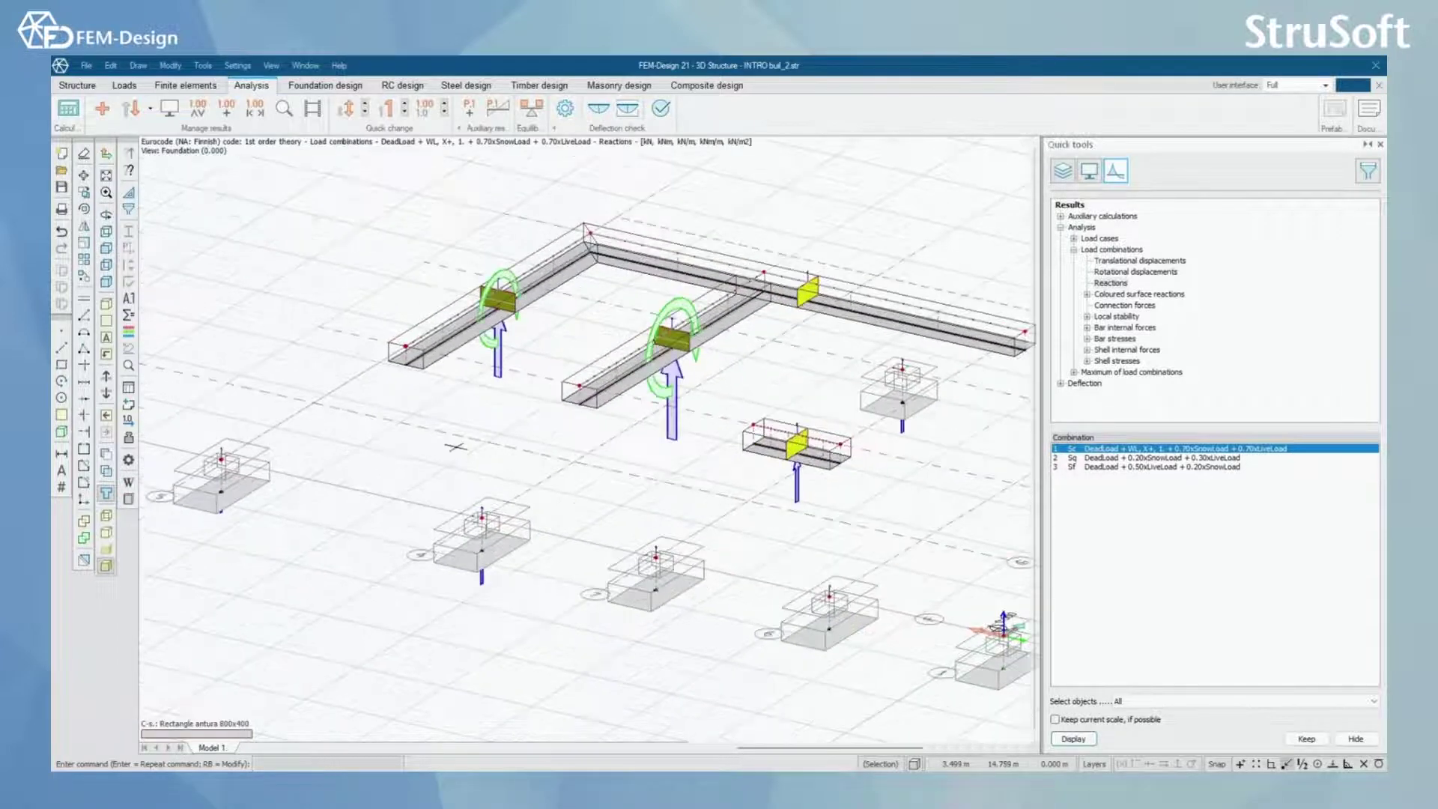
Restore the display of the Fx', Fy' and Fz' surface reaction components.
{"action": "left_click", "coordinate": [169, 109]}
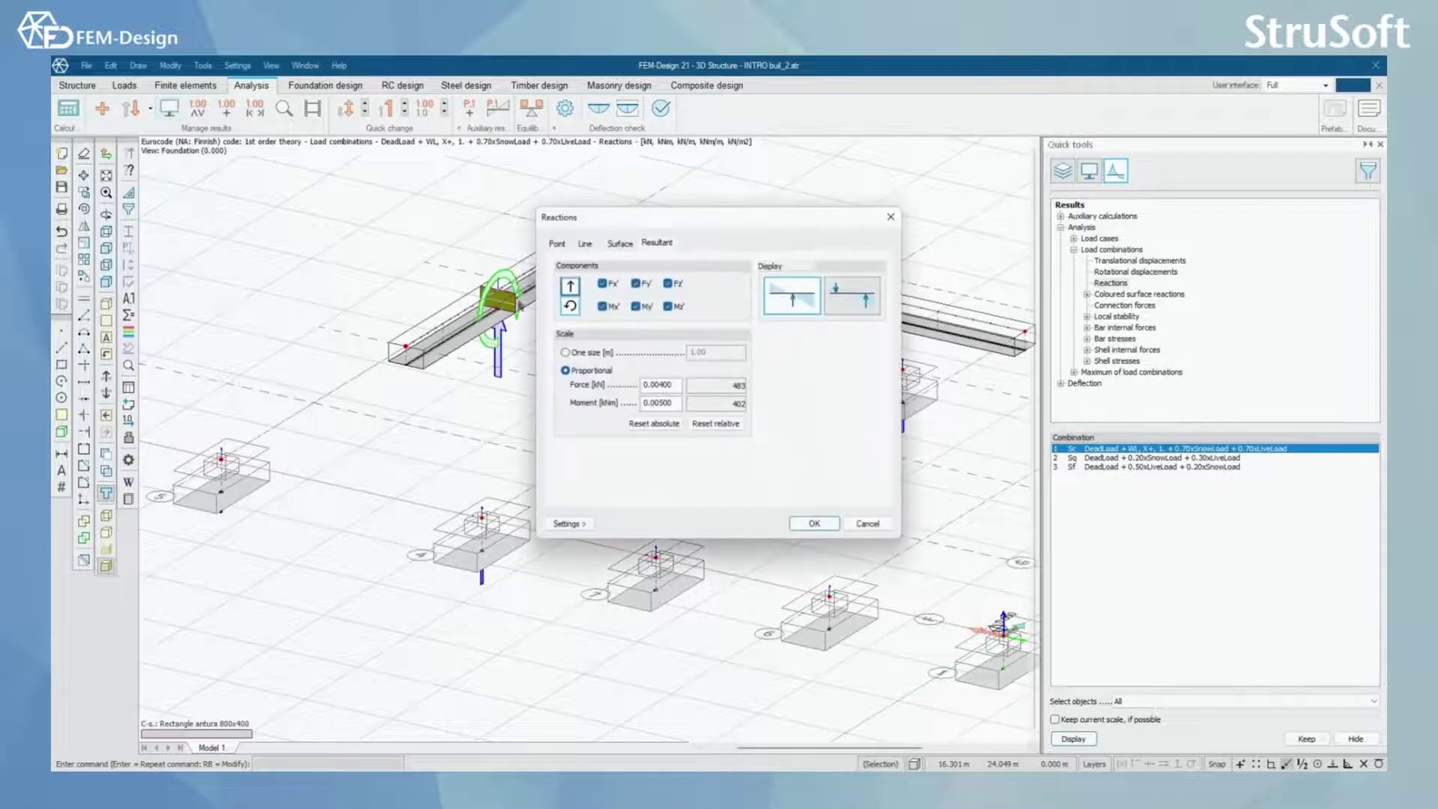
{"action": "left_click", "coordinate": [621, 244]}
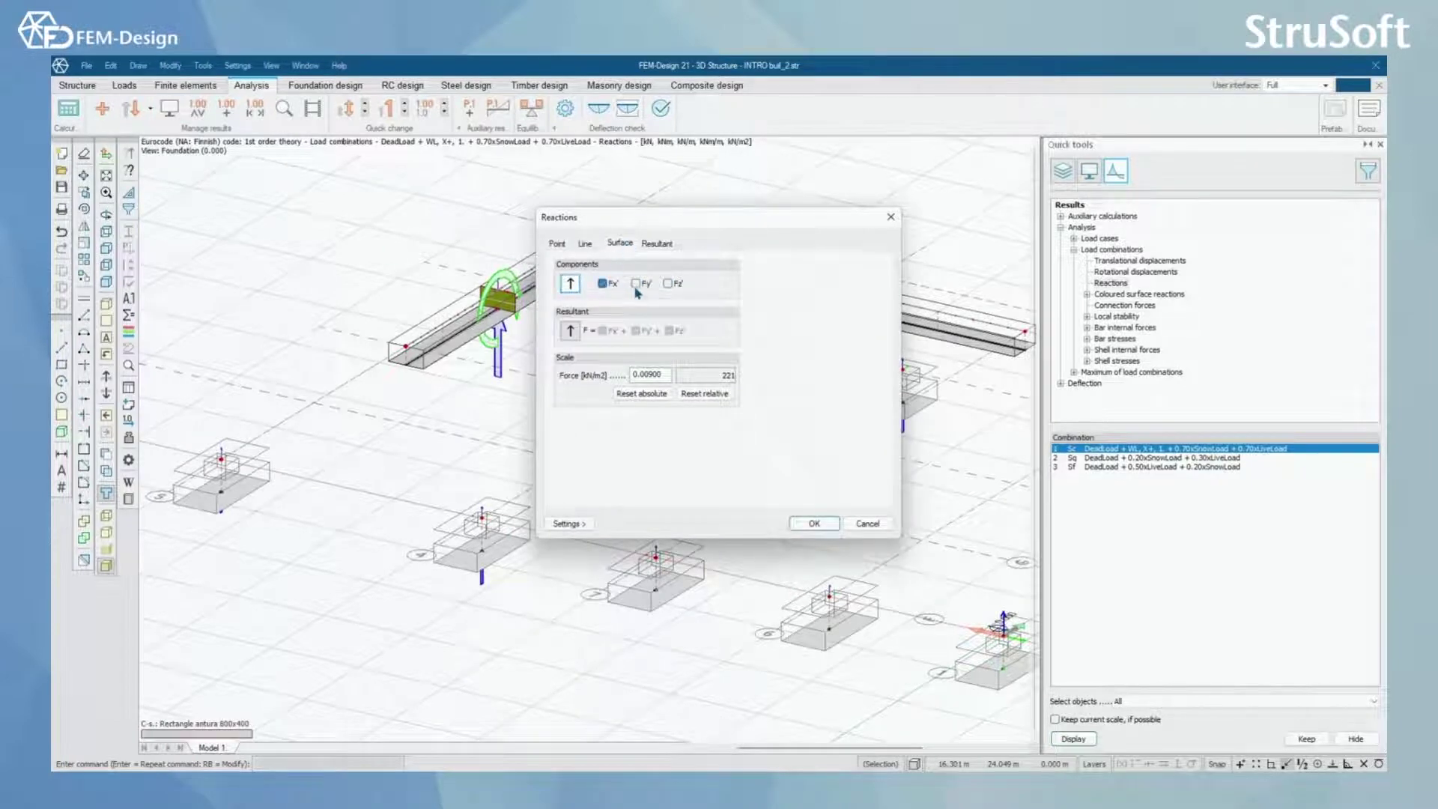
{"action": "left_click", "coordinate": [814, 524]}
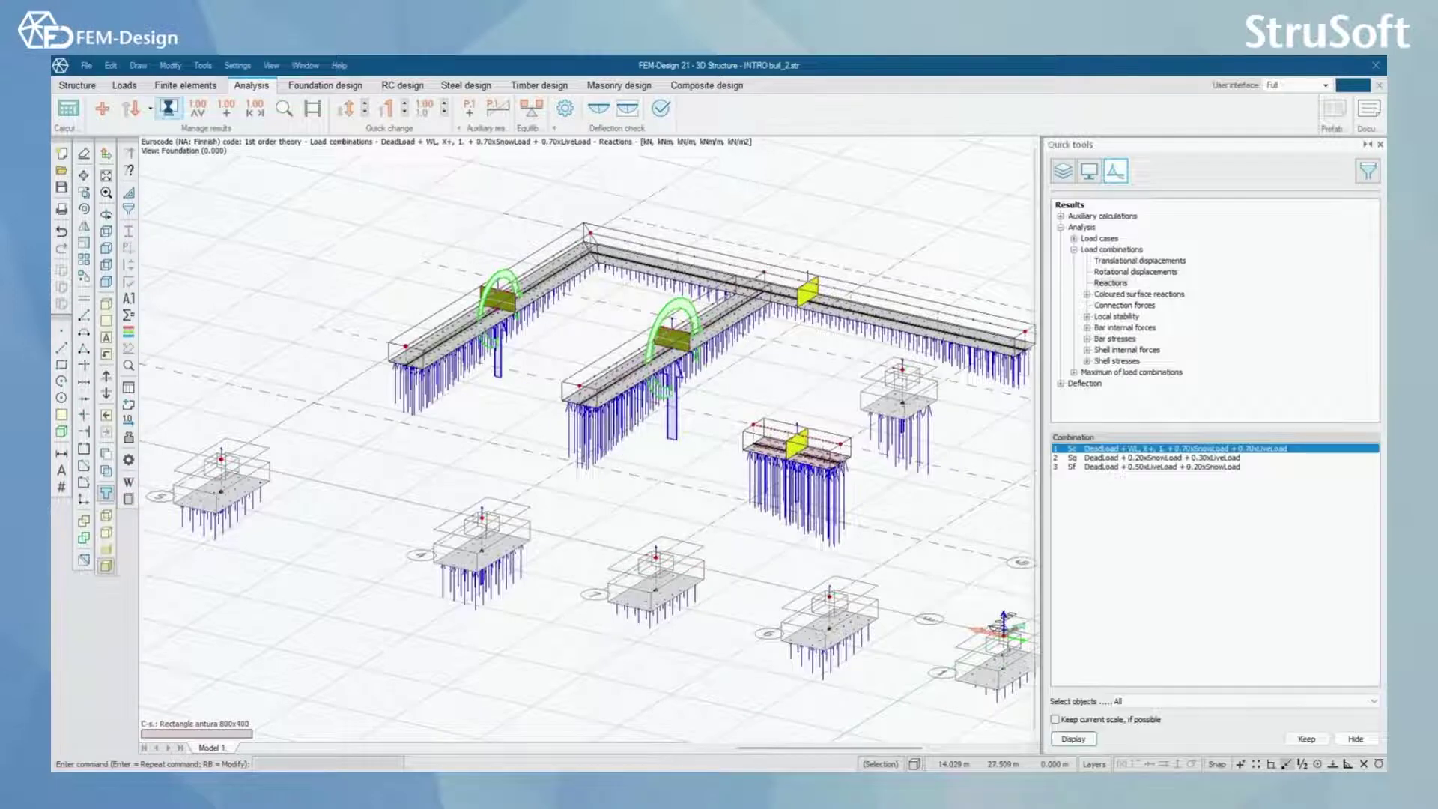
Review the proportional force and moment scales of the reaction resultants and set the resultants to display by signs.
{"action": "left_click", "coordinate": [168, 108]}
{"action": "left_click", "coordinate": [659, 245]}
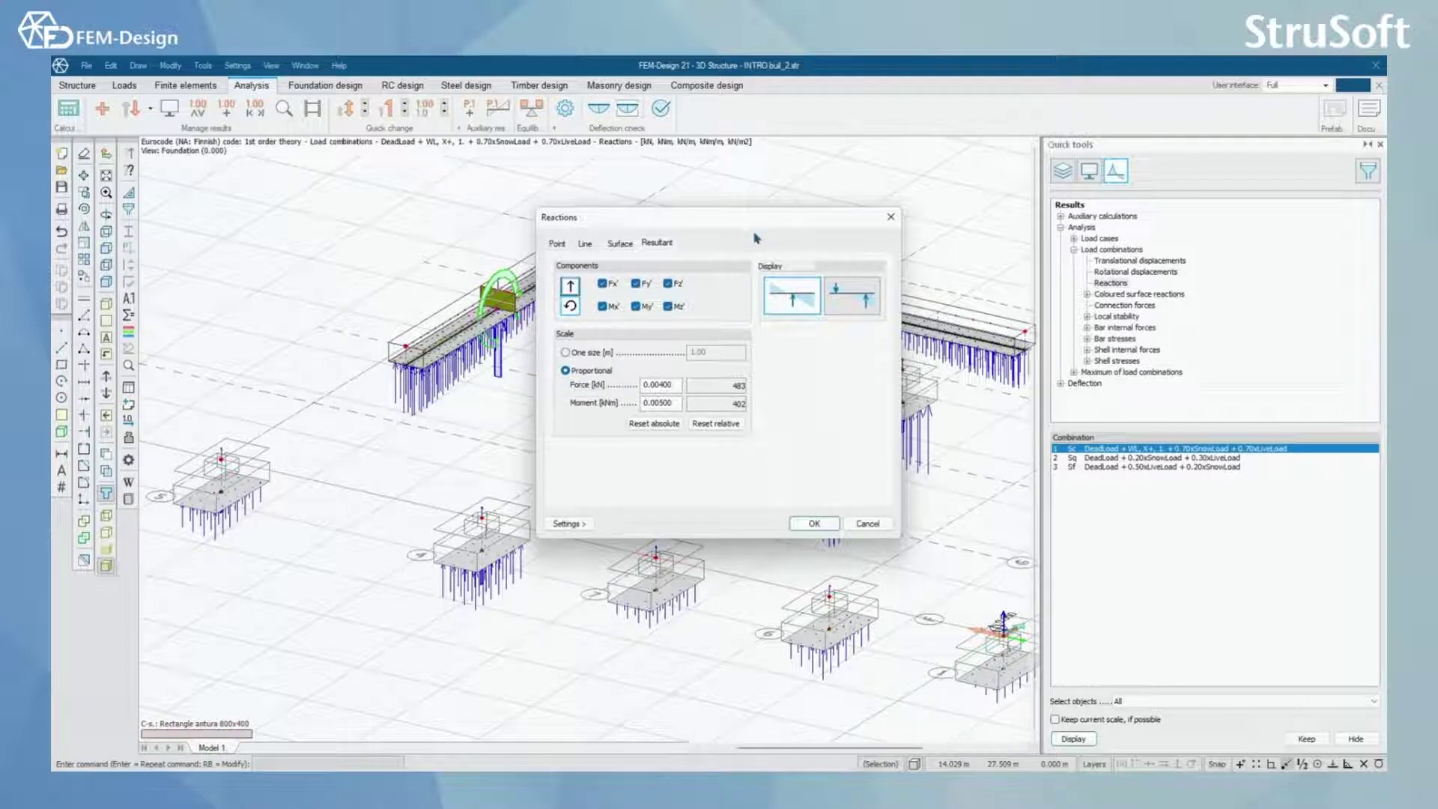
{"action": "left_click_drag", "start_coordinate": [711, 229], "coordinate": [959, 158]}
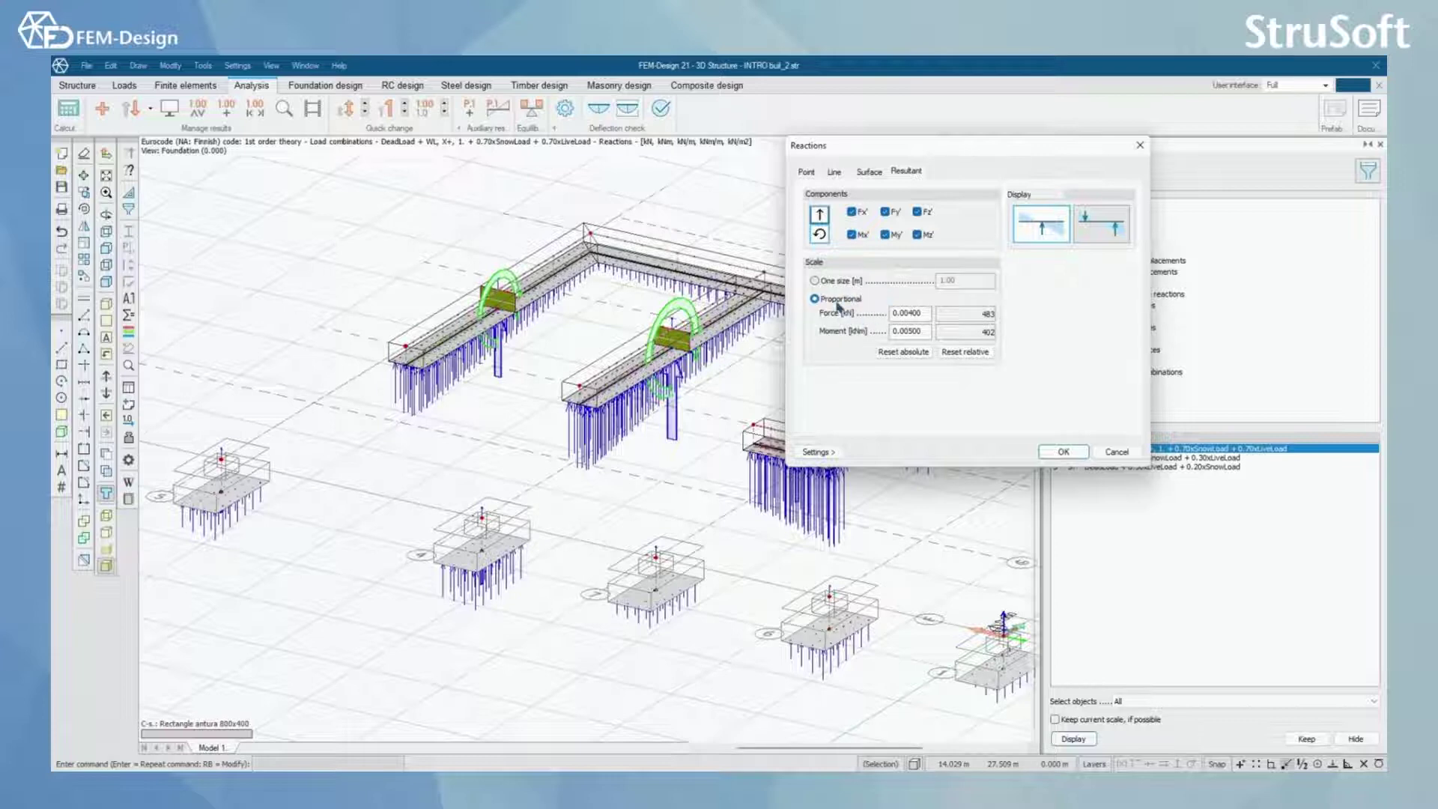
{"action": "left_click_drag", "start_coordinate": [923, 312], "coordinate": [829, 279]}
{"action": "left_click_drag", "start_coordinate": [923, 331], "coordinate": [777, 270]}
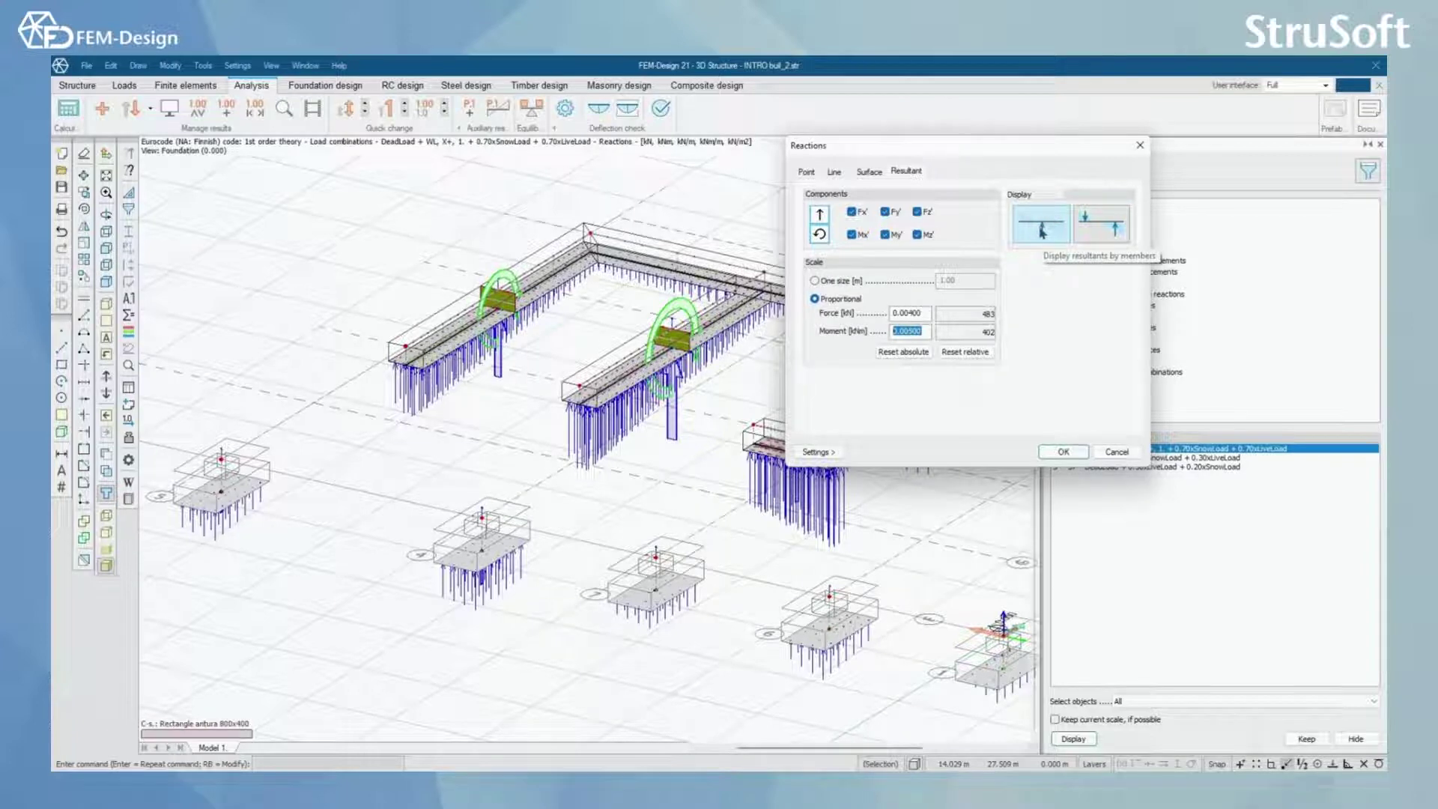
{"action": "left_click", "coordinate": [1109, 232]}
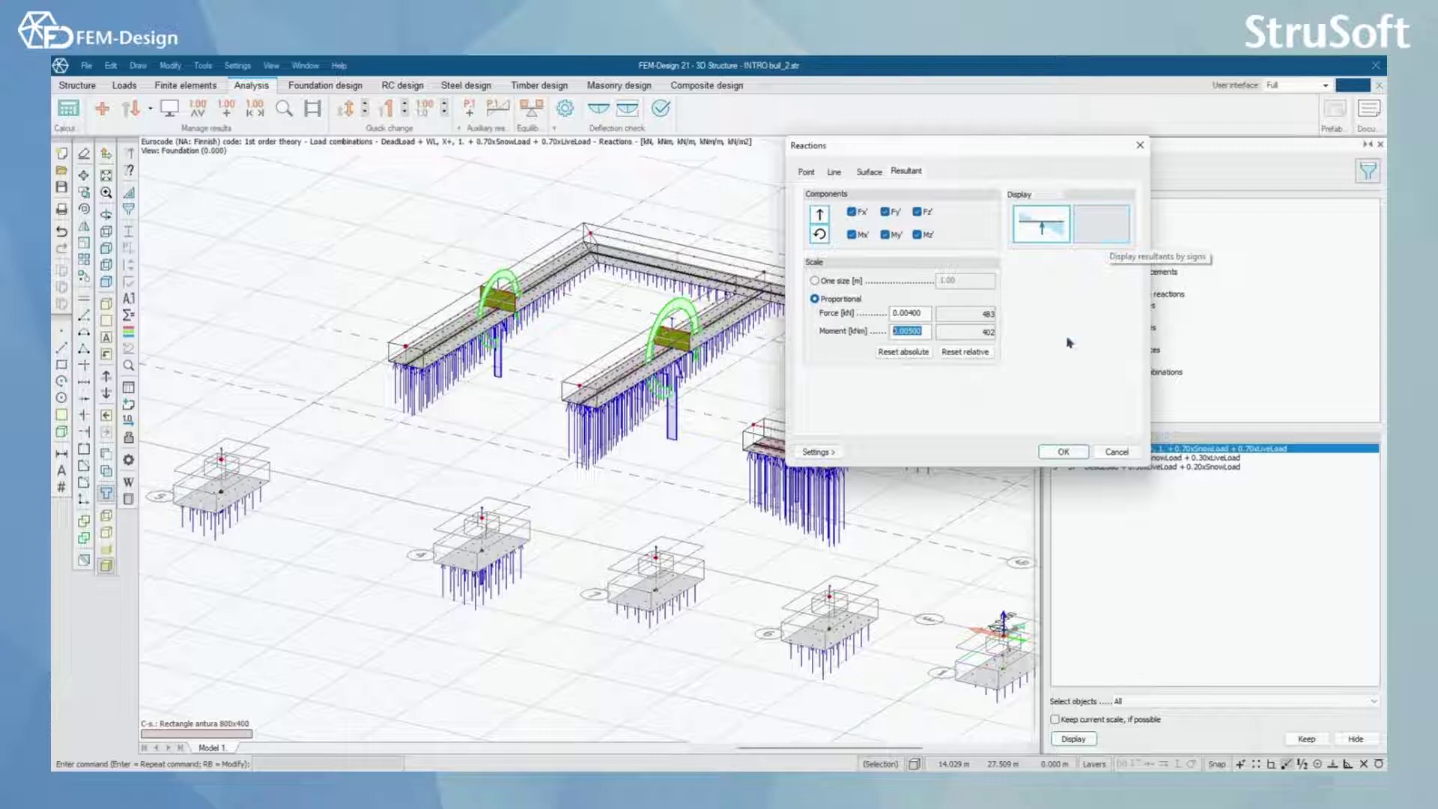
{"action": "left_click", "coordinate": [1063, 452]}
Increase the drawing scale of the reaction results by three increments.
{"action": "middle_click_drag", "start_coordinate": [471, 465], "coordinate": [671, 465]}
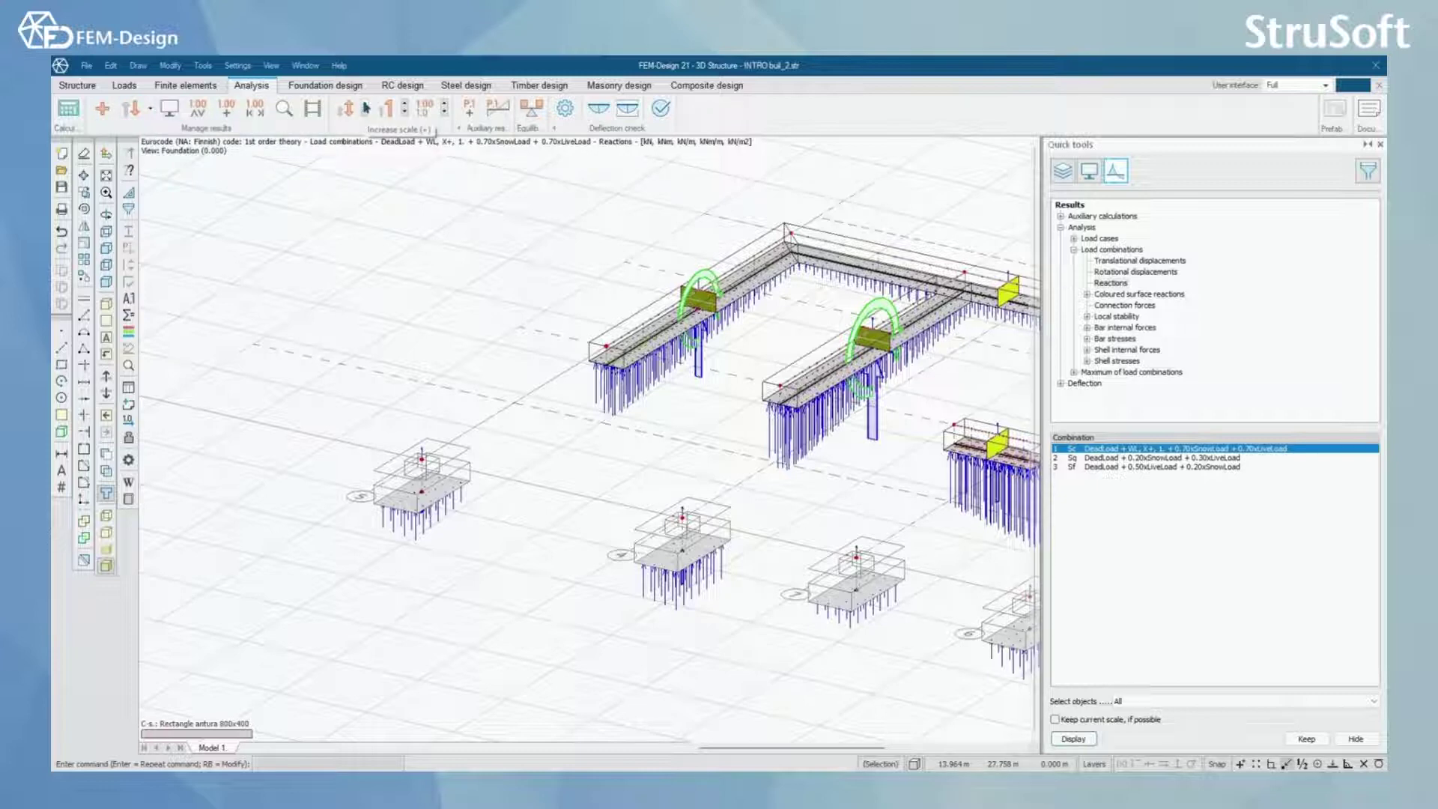
{"action": "left_click", "coordinate": [363, 102]}
{"action": "left_click", "coordinate": [364, 102]}
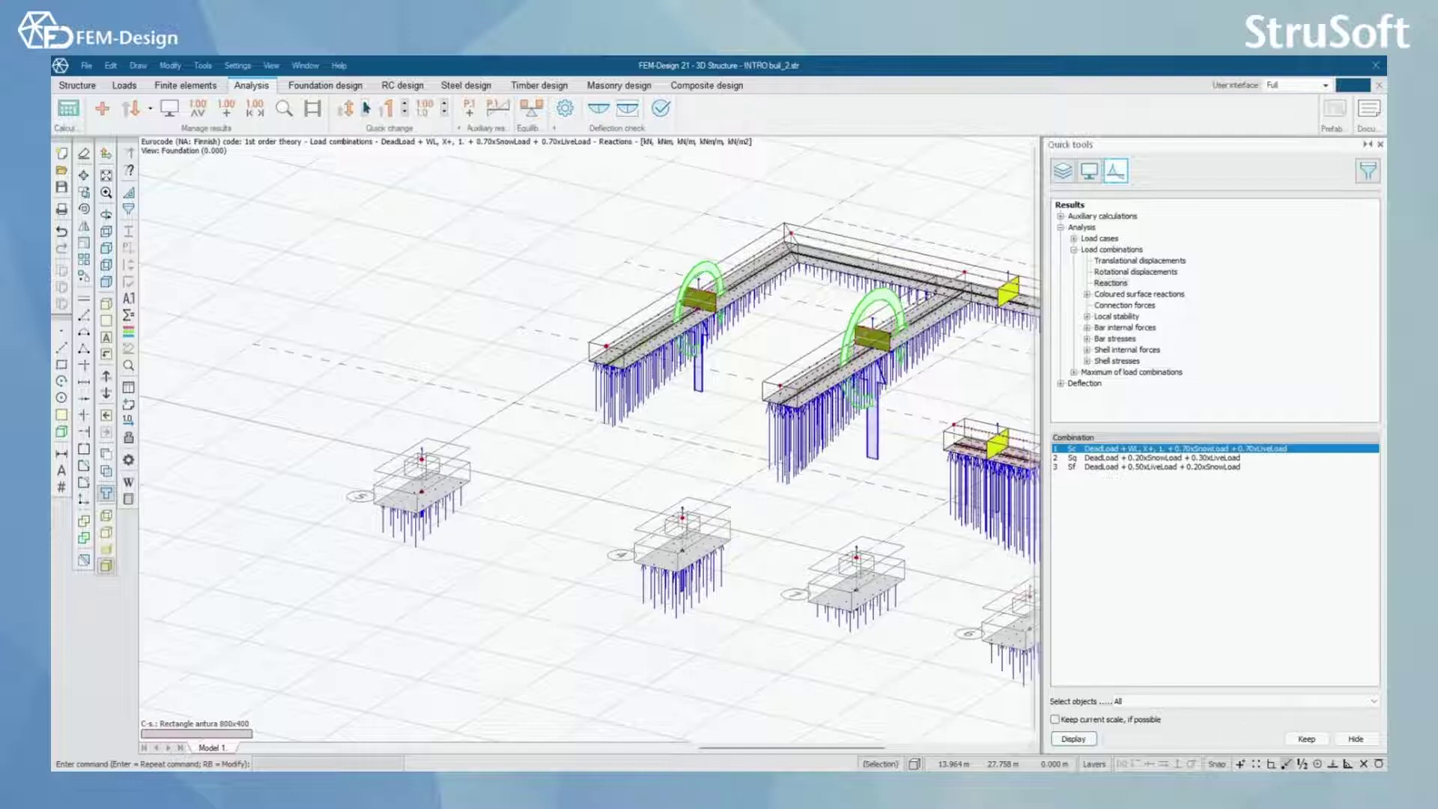
{"action": "left_click", "coordinate": [364, 102]}
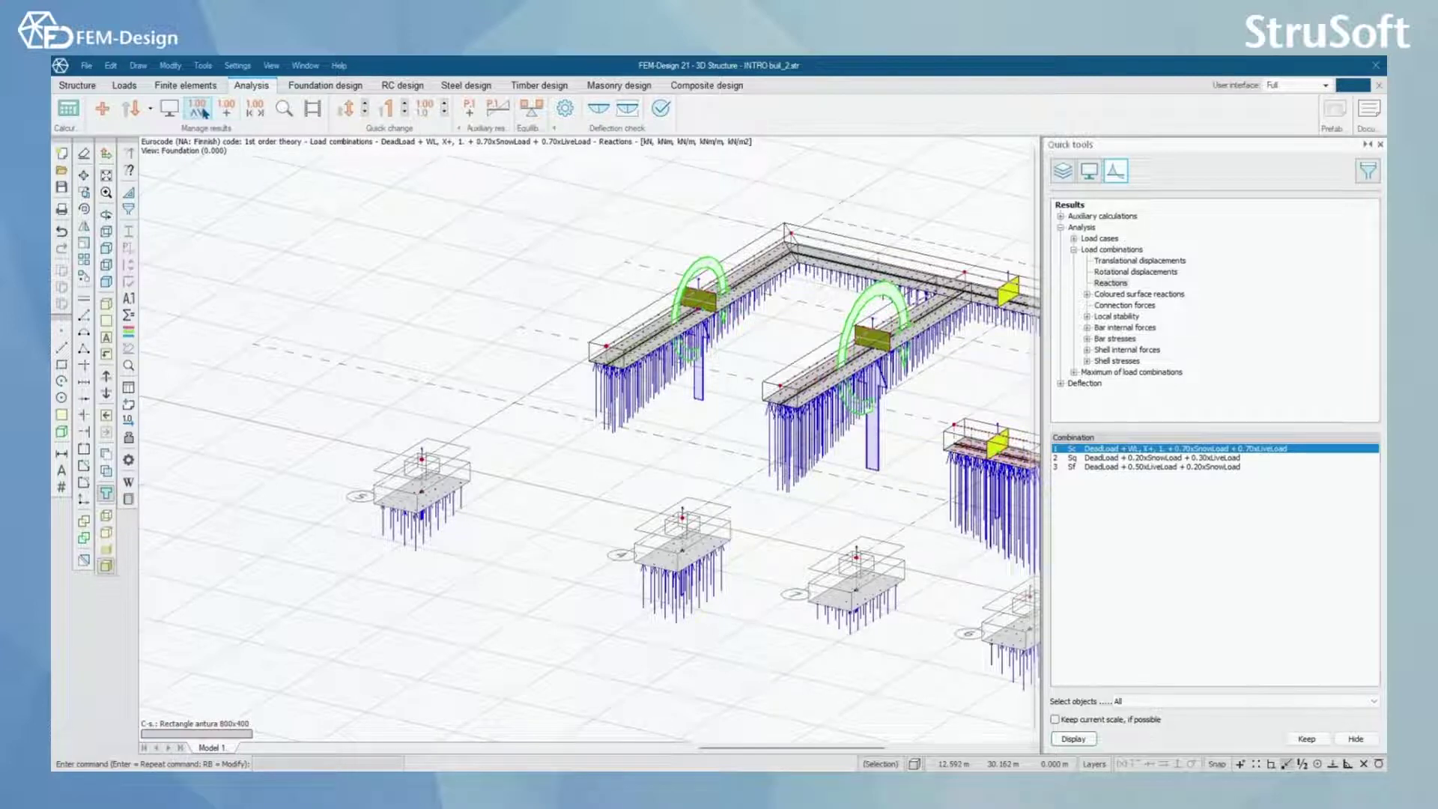
Automatically label the reactions with their global and local extreme values for all visible objects.
{"action": "left_click", "coordinate": [204, 113]}
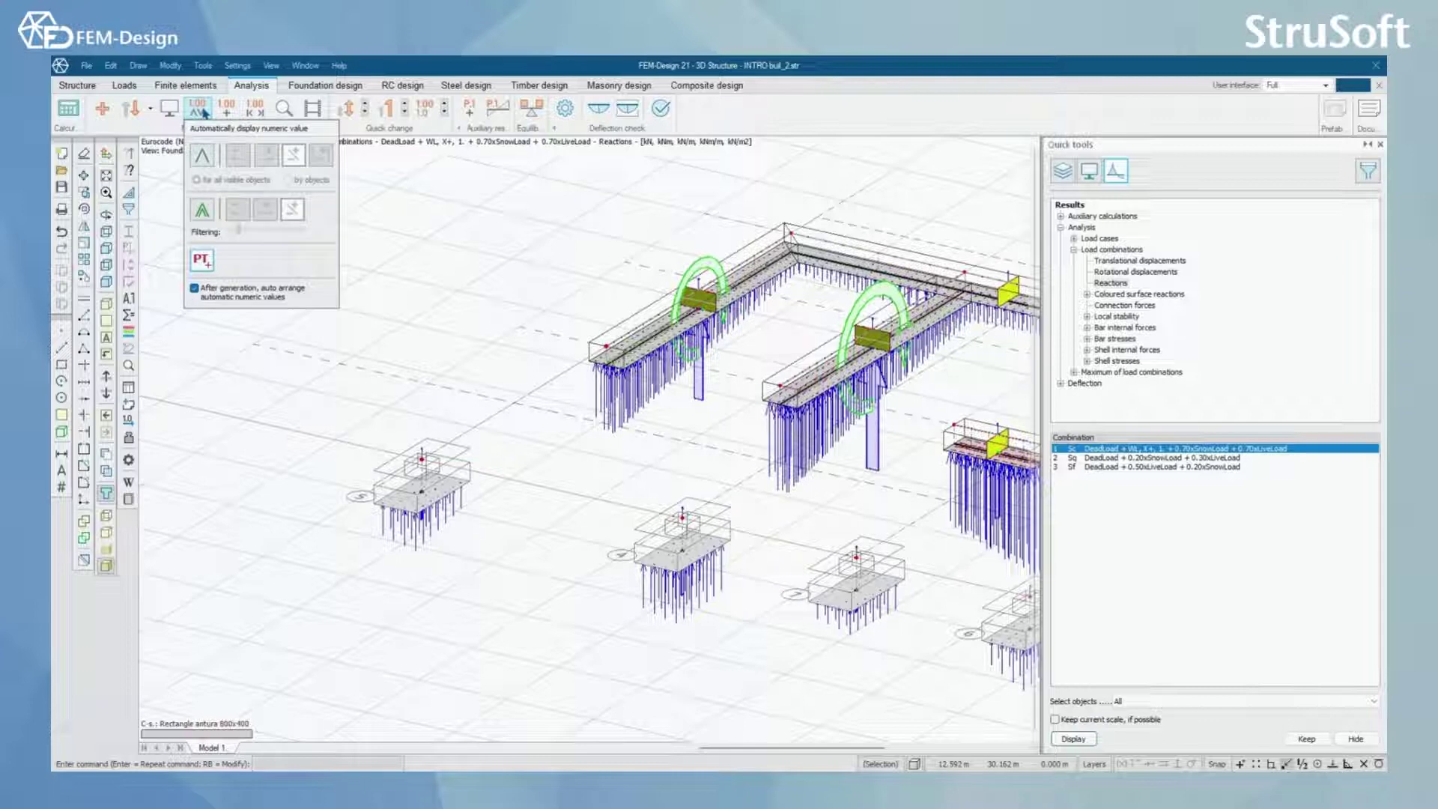
{"action": "left_click", "coordinate": [202, 157]}
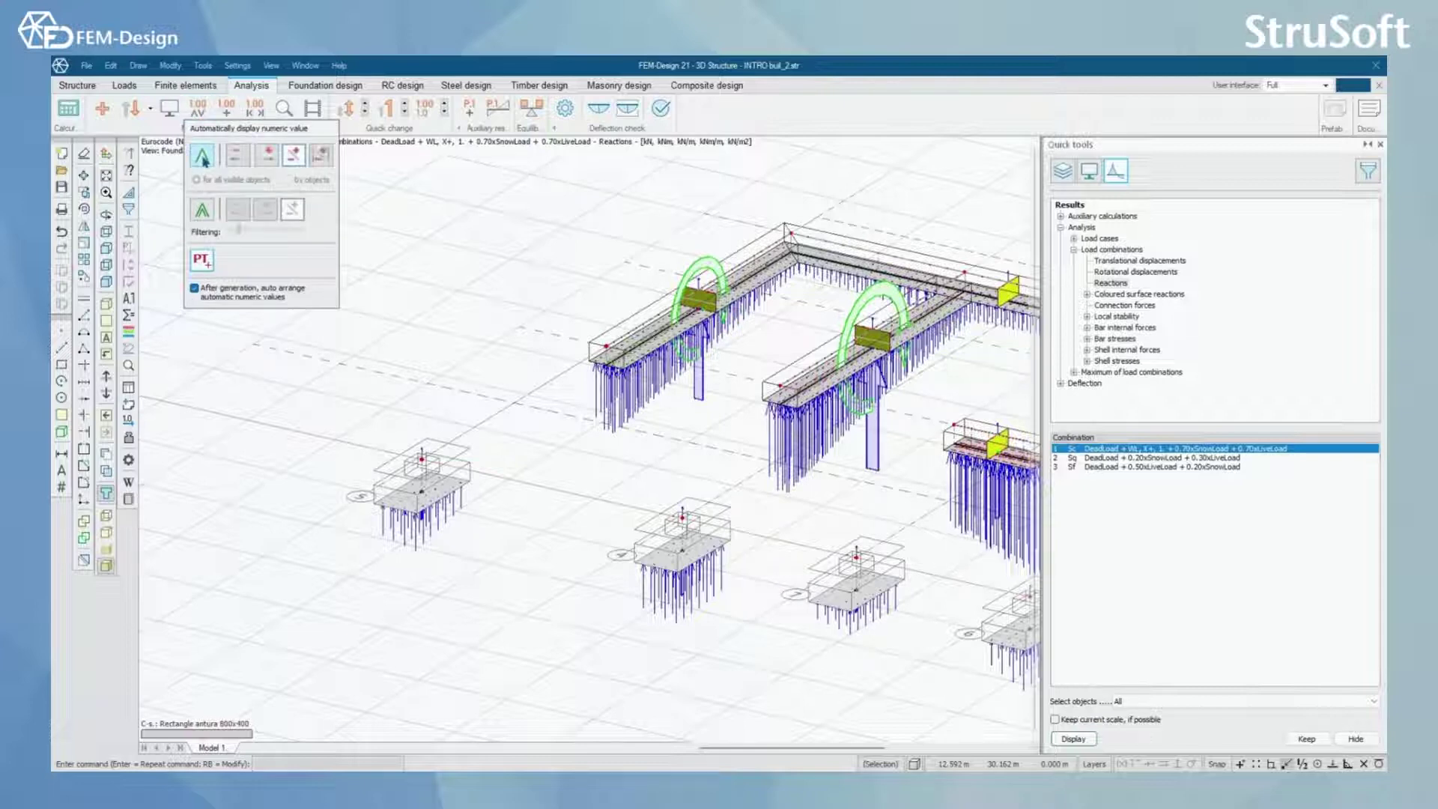
{"action": "left_click", "coordinate": [204, 212]}
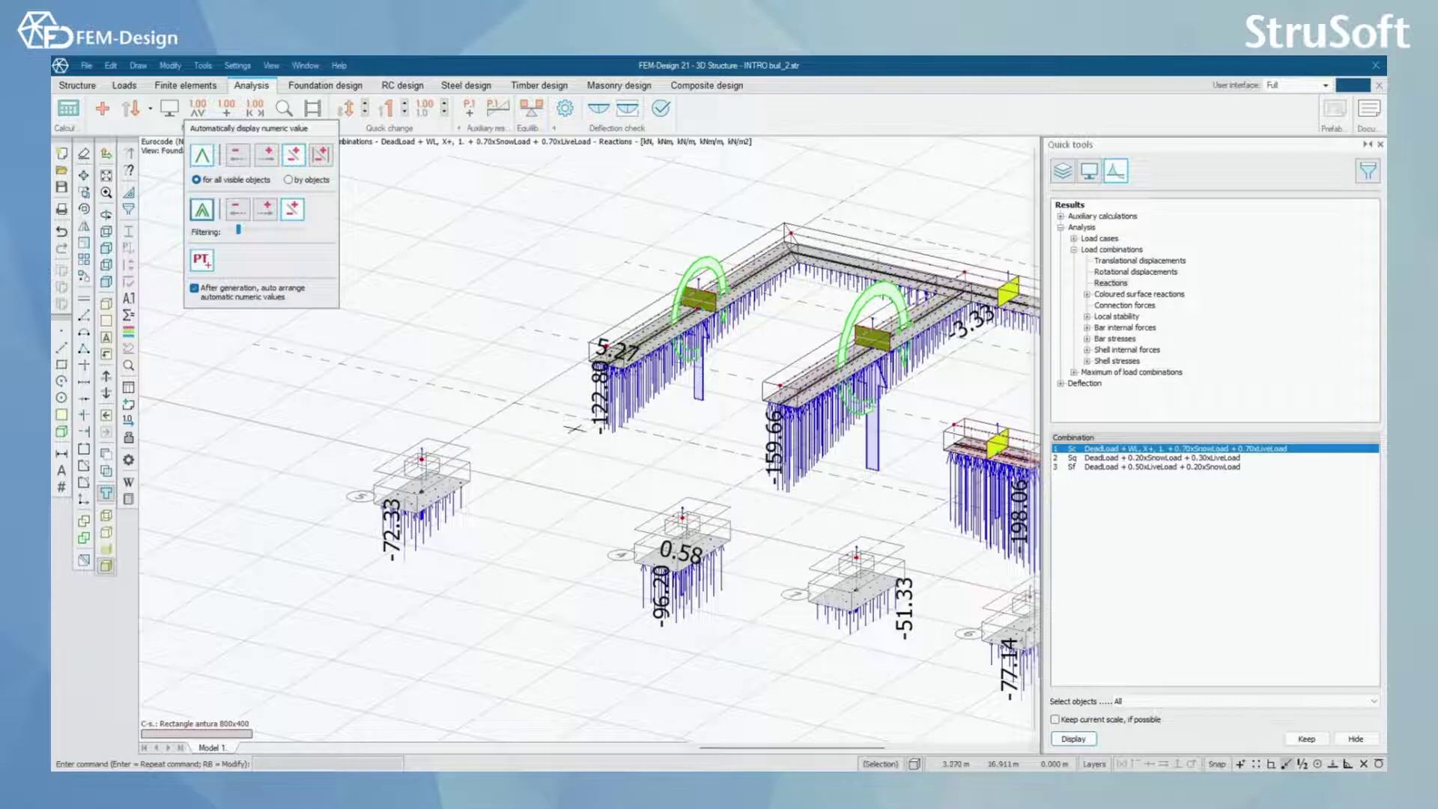
Enlarge the text of the numeric reaction values by two increments.
{"action": "scroll", "coordinate": [636, 405], "scroll_direction": "up", "scroll_amount": 2}
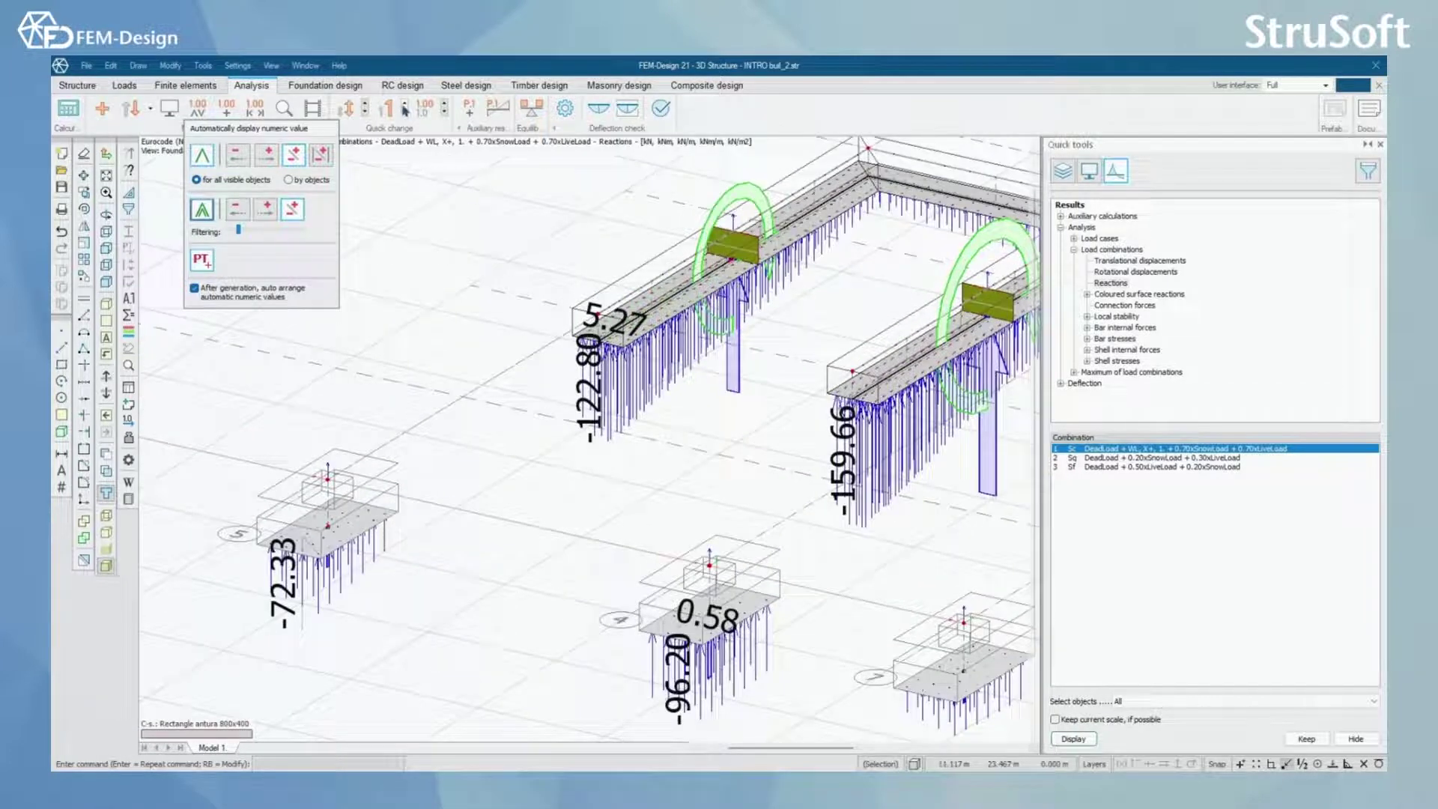
{"action": "left_click", "coordinate": [402, 103]}
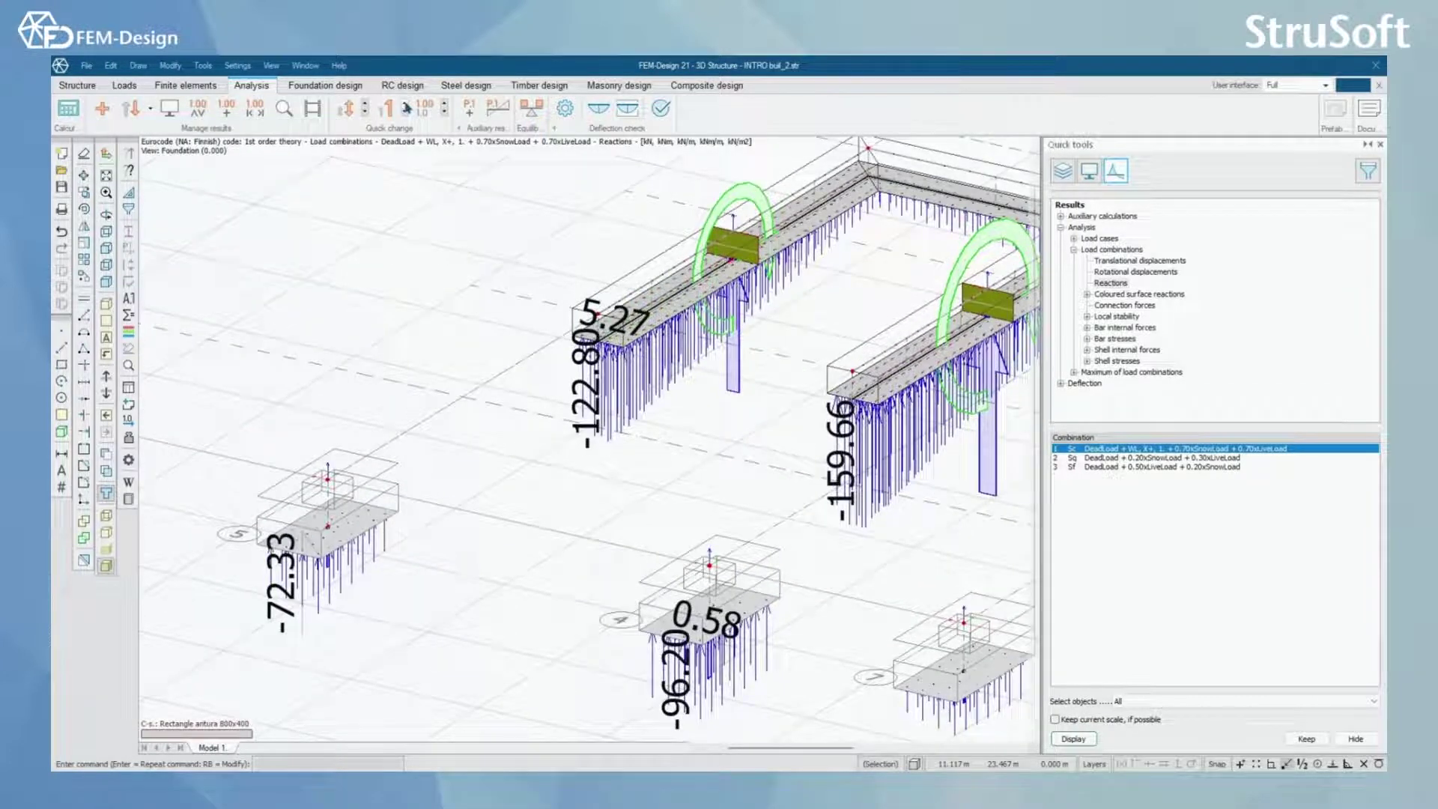
{"action": "left_click", "coordinate": [406, 105]}
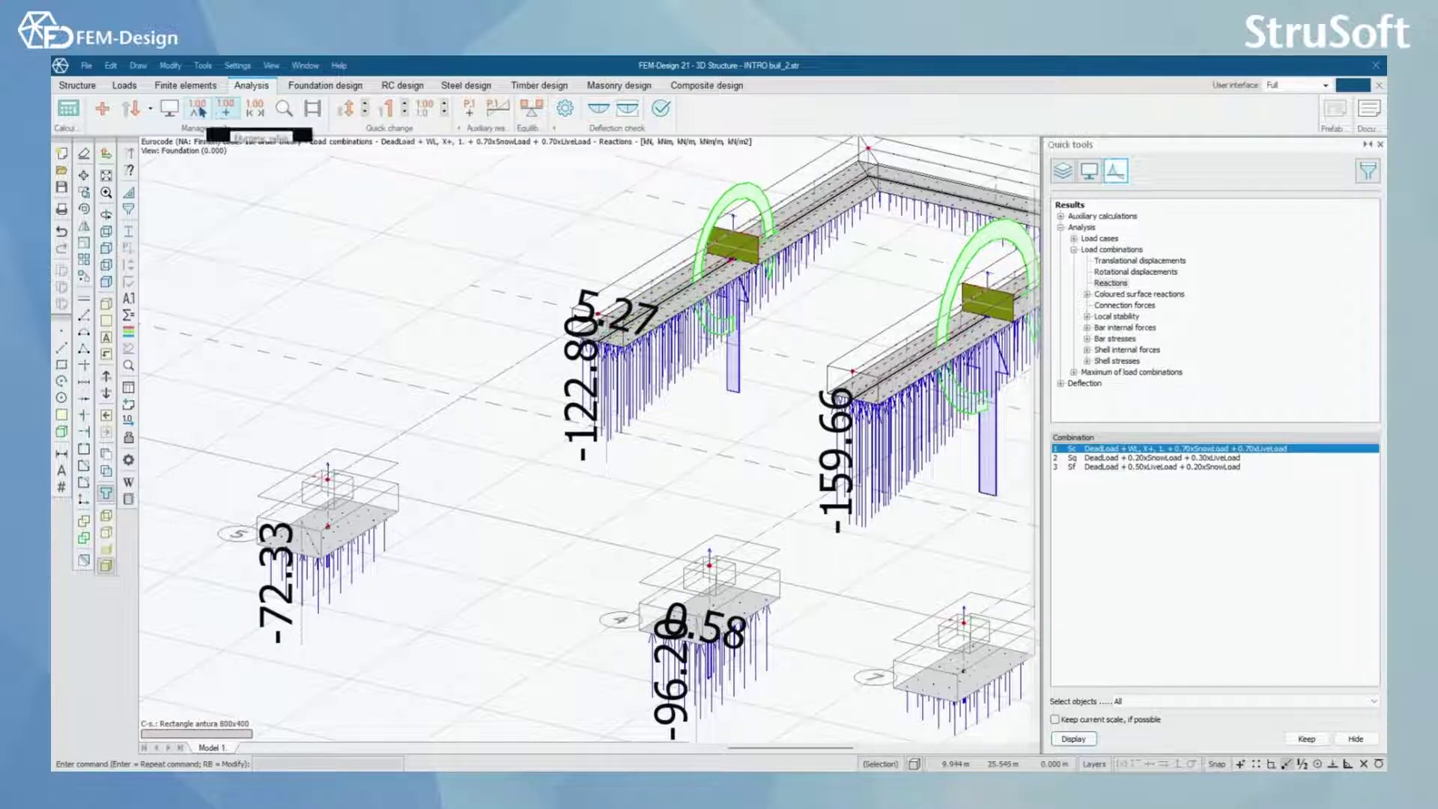
Turn off the automatic numeric values so the reactions carry no labels.
{"action": "left_click", "coordinate": [198, 111]}
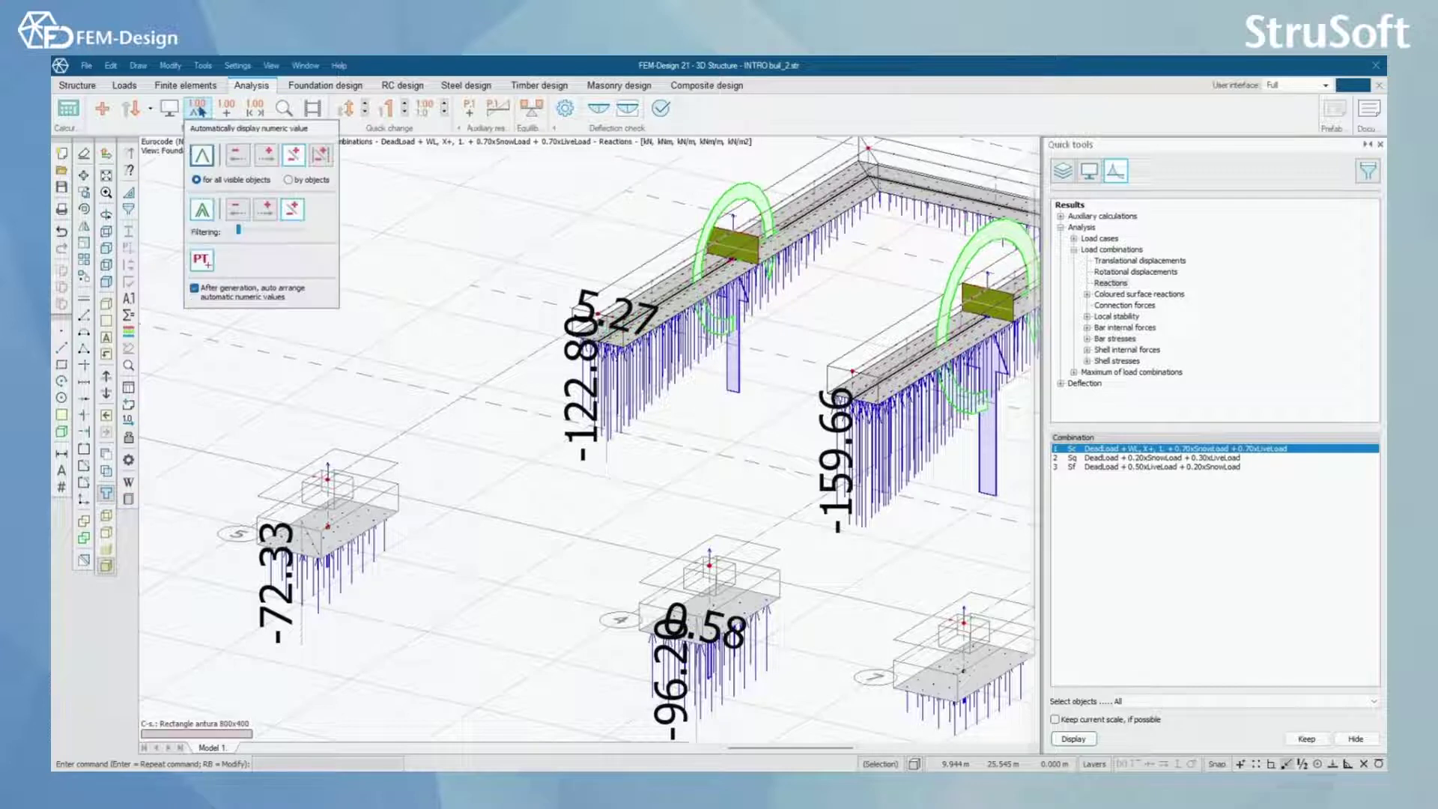
{"action": "left_click", "coordinate": [204, 213]}
{"action": "left_click", "coordinate": [204, 213]}
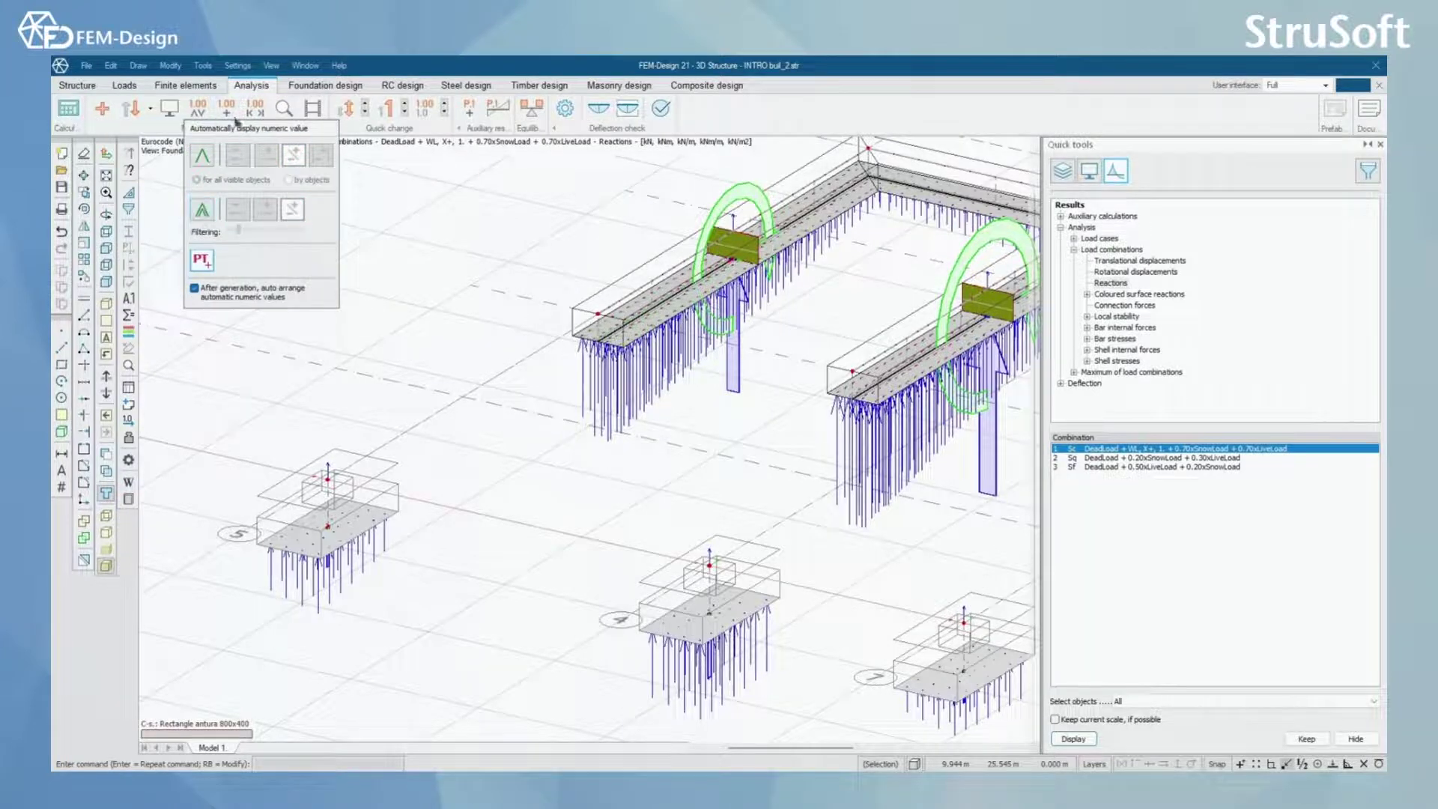
Add a numeric value to the reaction resultant under the isolated footing at axis 5.
{"action": "left_click", "coordinate": [228, 111]}
{"action": "left_click", "coordinate": [228, 110]}
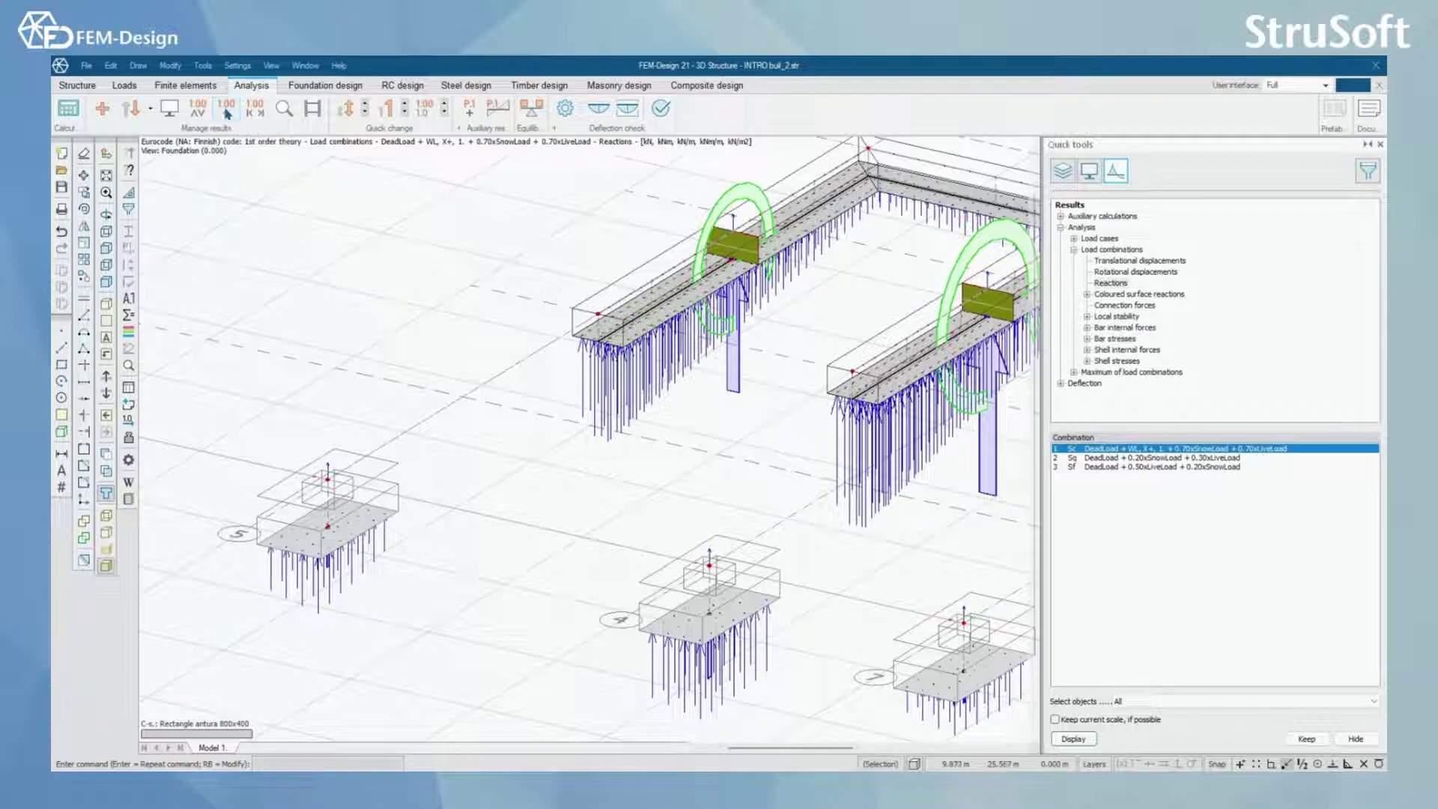
{"action": "middle_click_drag", "start_coordinate": [709, 491], "coordinate": [739, 494]}
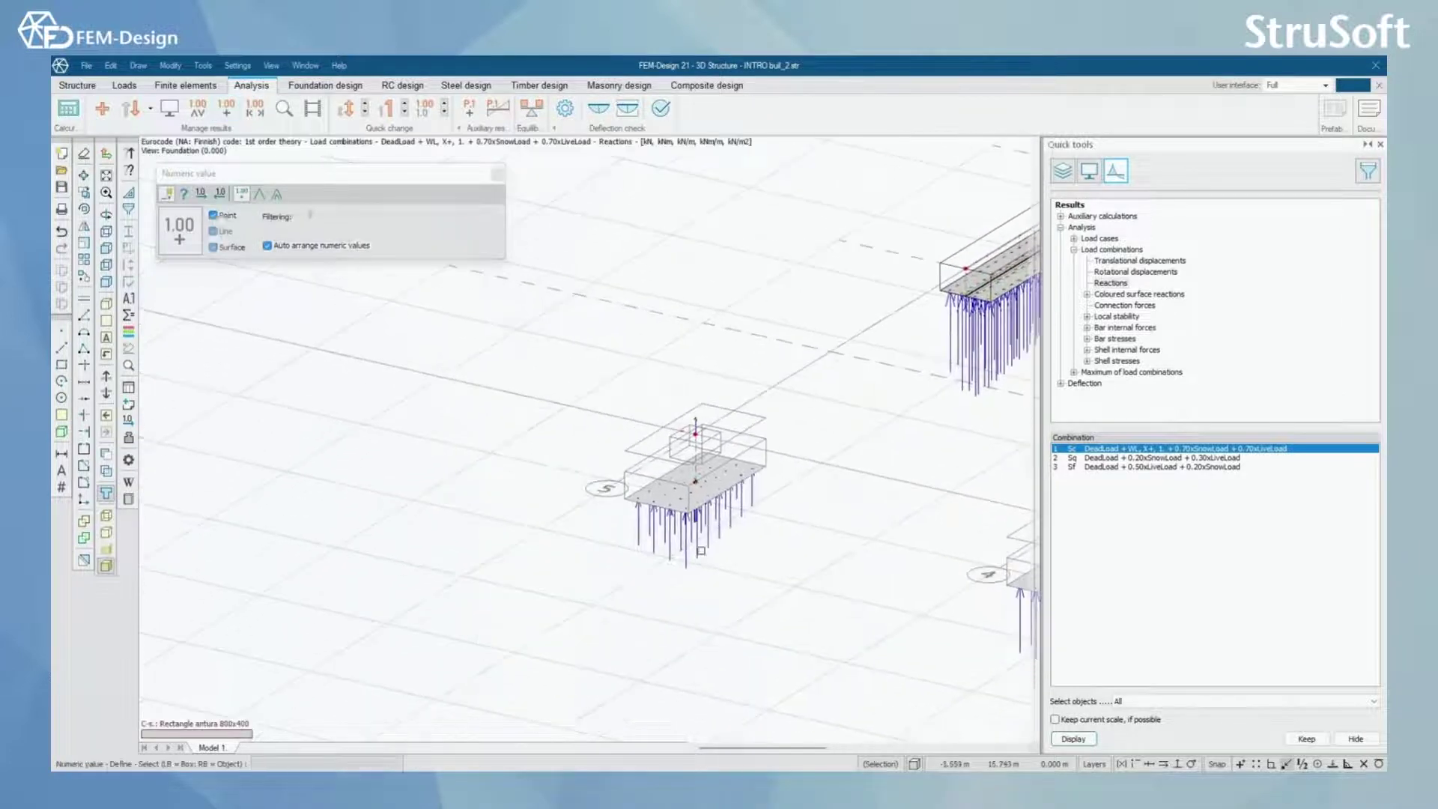
{"action": "middle_click_drag", "start_coordinate": [745, 556], "coordinate": [663, 514], "text": "shift"}
{"action": "scroll", "coordinate": [663, 515], "scroll_direction": "up", "scroll_amount": 5}
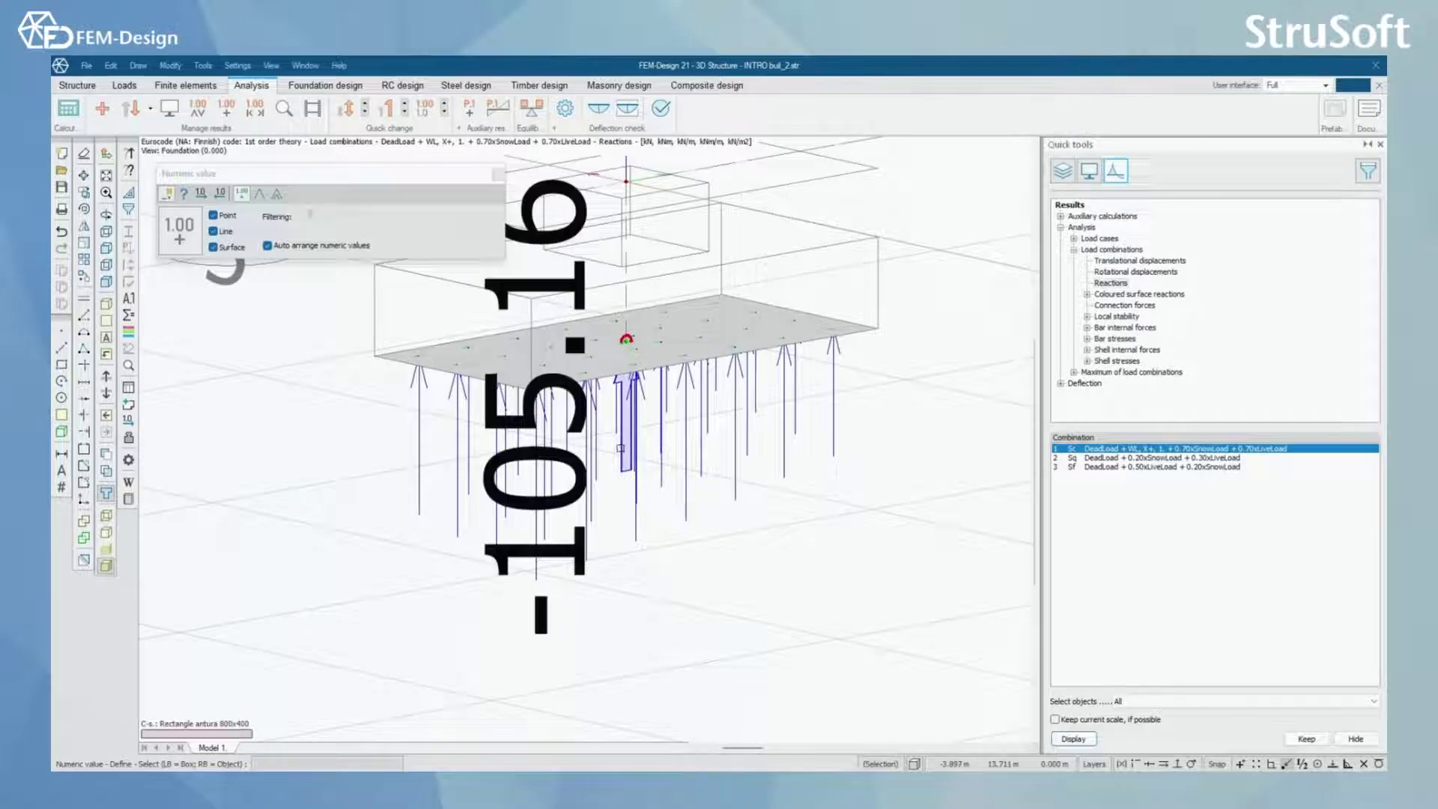
Add numeric values to two individual surface reaction arrows at opposite sides of the isolated footing at axis 4, and finish labelling.
{"action": "scroll", "coordinate": [622, 447], "scroll_direction": "down", "scroll_amount": 3}
{"action": "scroll", "coordinate": [590, 445], "scroll_direction": "down", "scroll_amount": 2}
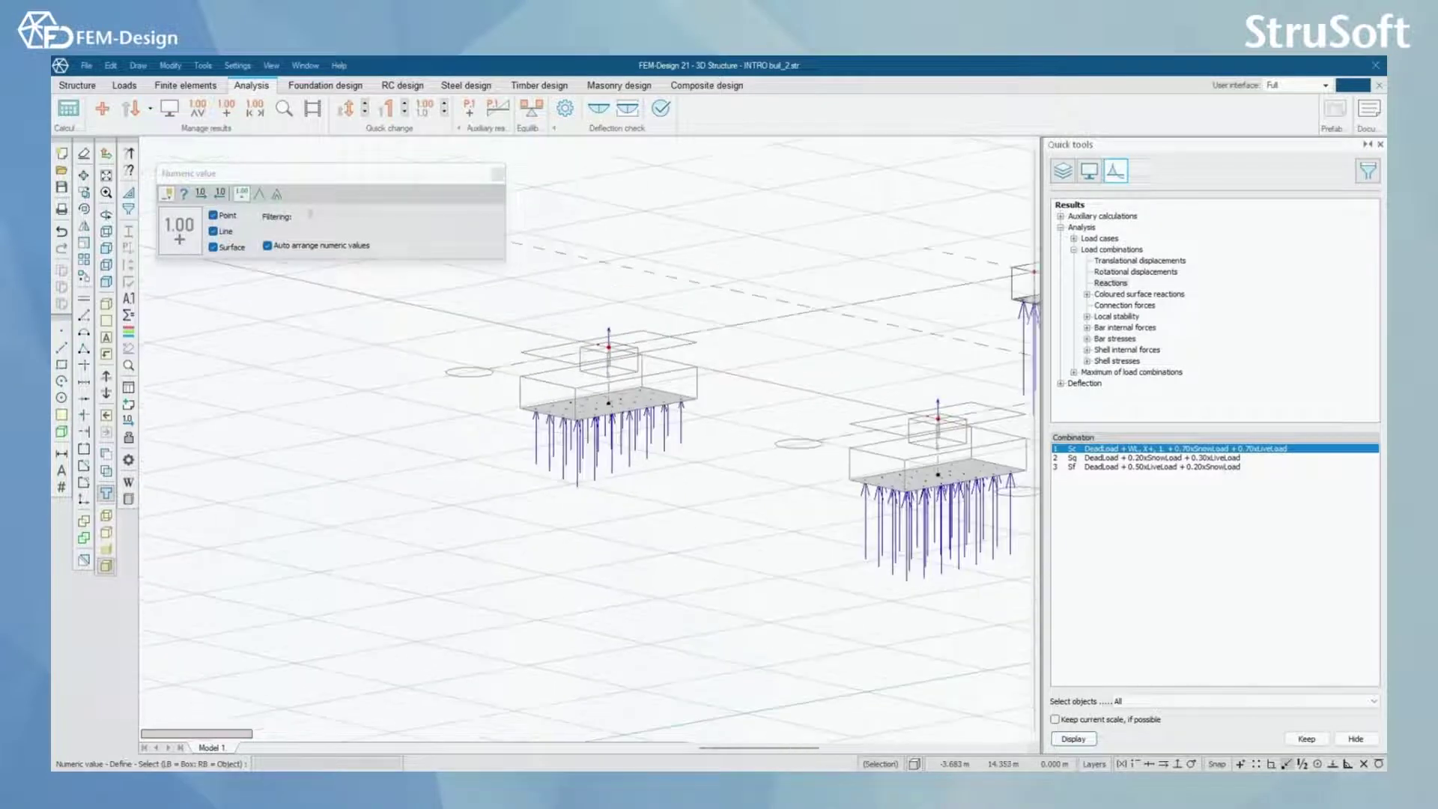
{"action": "middle_click_drag", "start_coordinate": [590, 445], "coordinate": [686, 521], "text": "shift"}
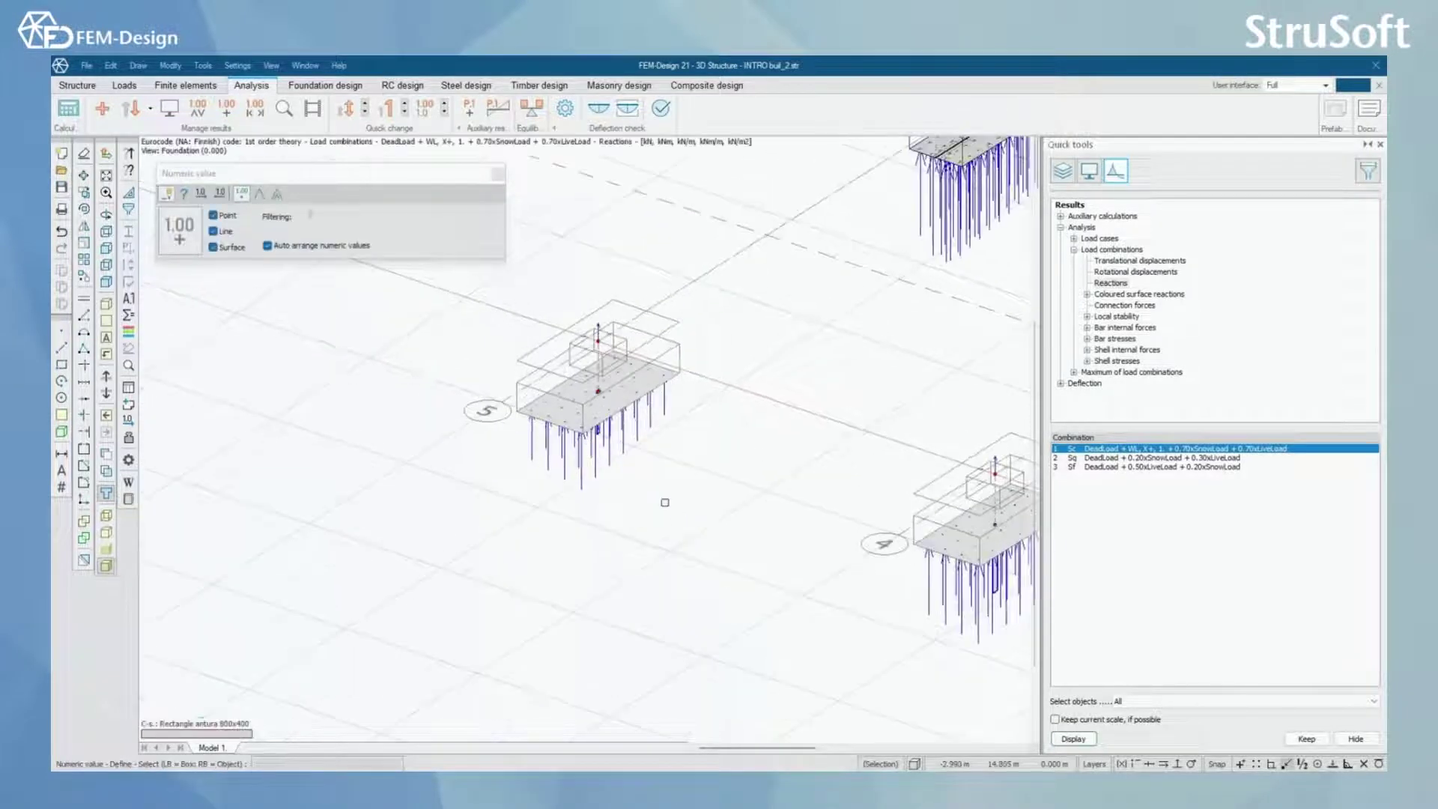
{"action": "middle_click_drag", "start_coordinate": [761, 569], "coordinate": [452, 526]}
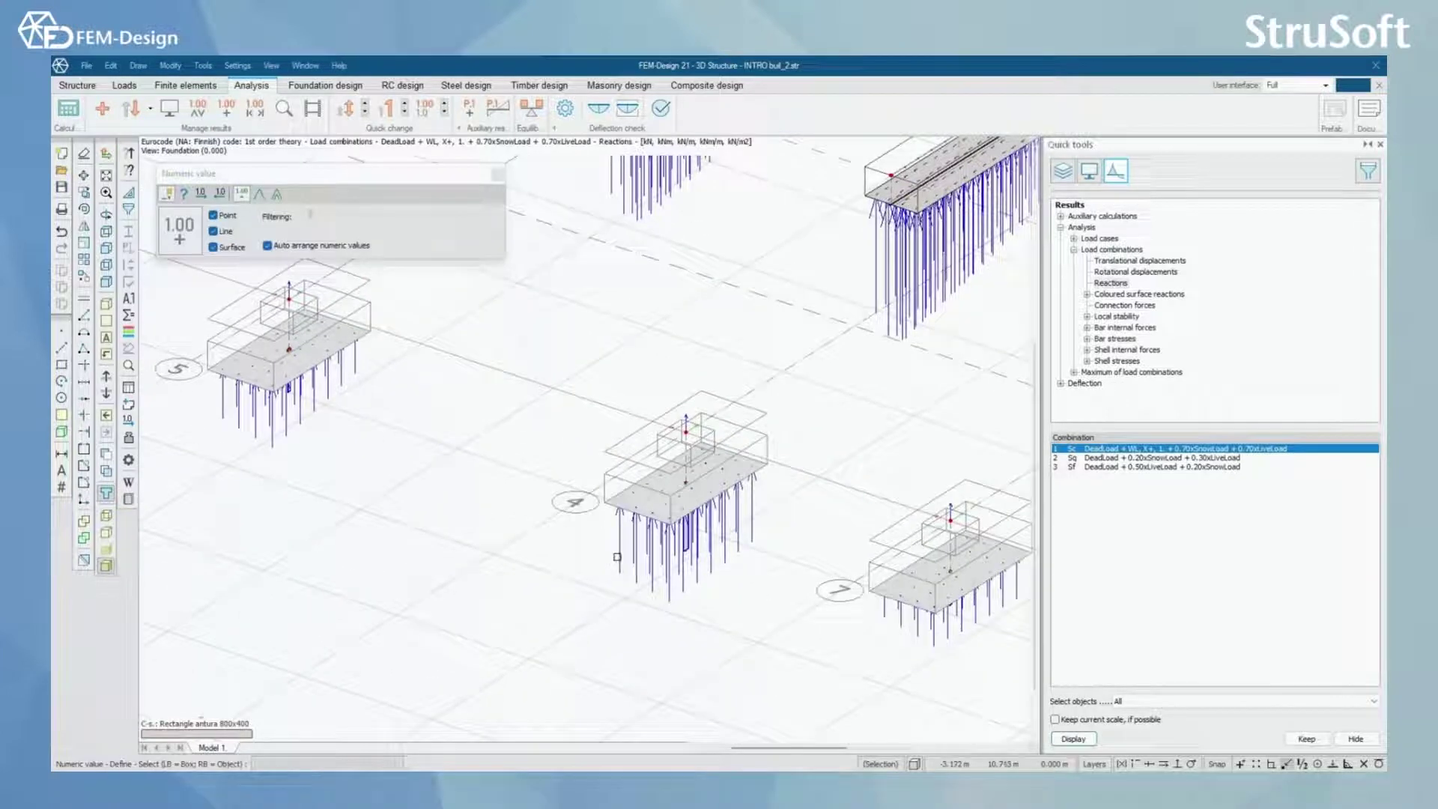
{"action": "left_click", "coordinate": [620, 556]}
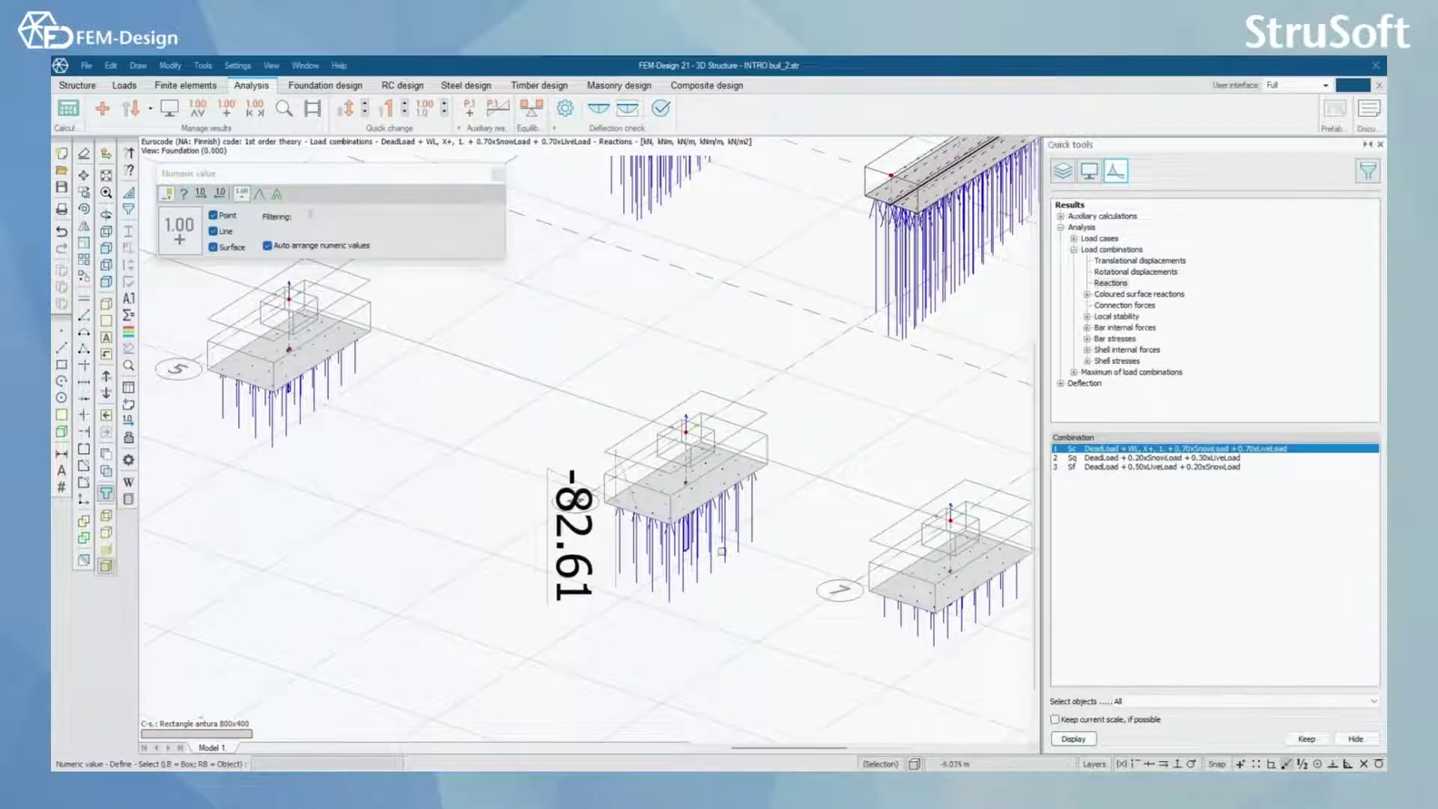
{"action": "left_click", "coordinate": [754, 517]}
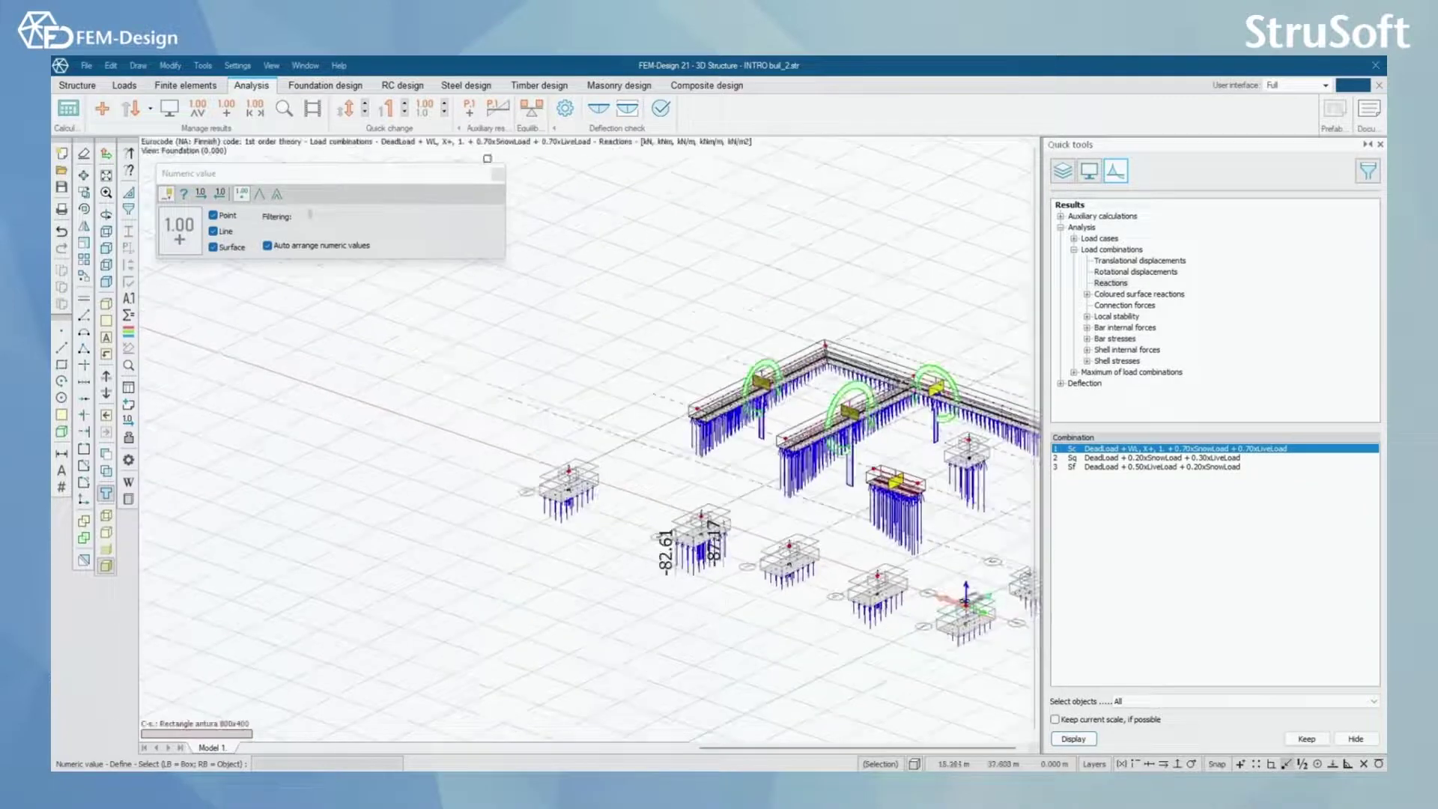
{"action": "left_click", "coordinate": [497, 174]}
{"action": "middle_click_drag", "start_coordinate": [915, 576], "coordinate": [671, 507]}
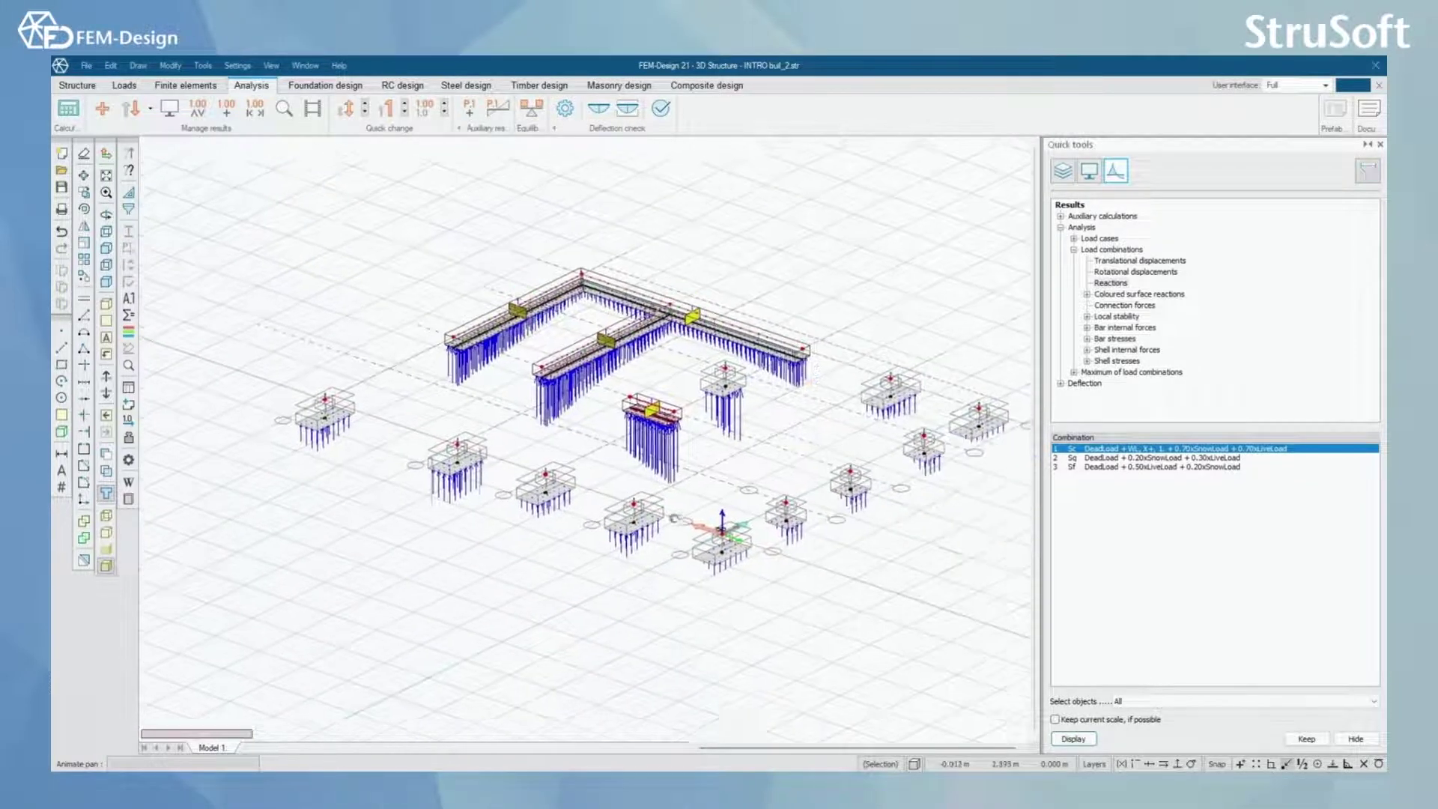
{"action": "scroll", "coordinate": [672, 492], "scroll_direction": "down", "scroll_amount": 1}
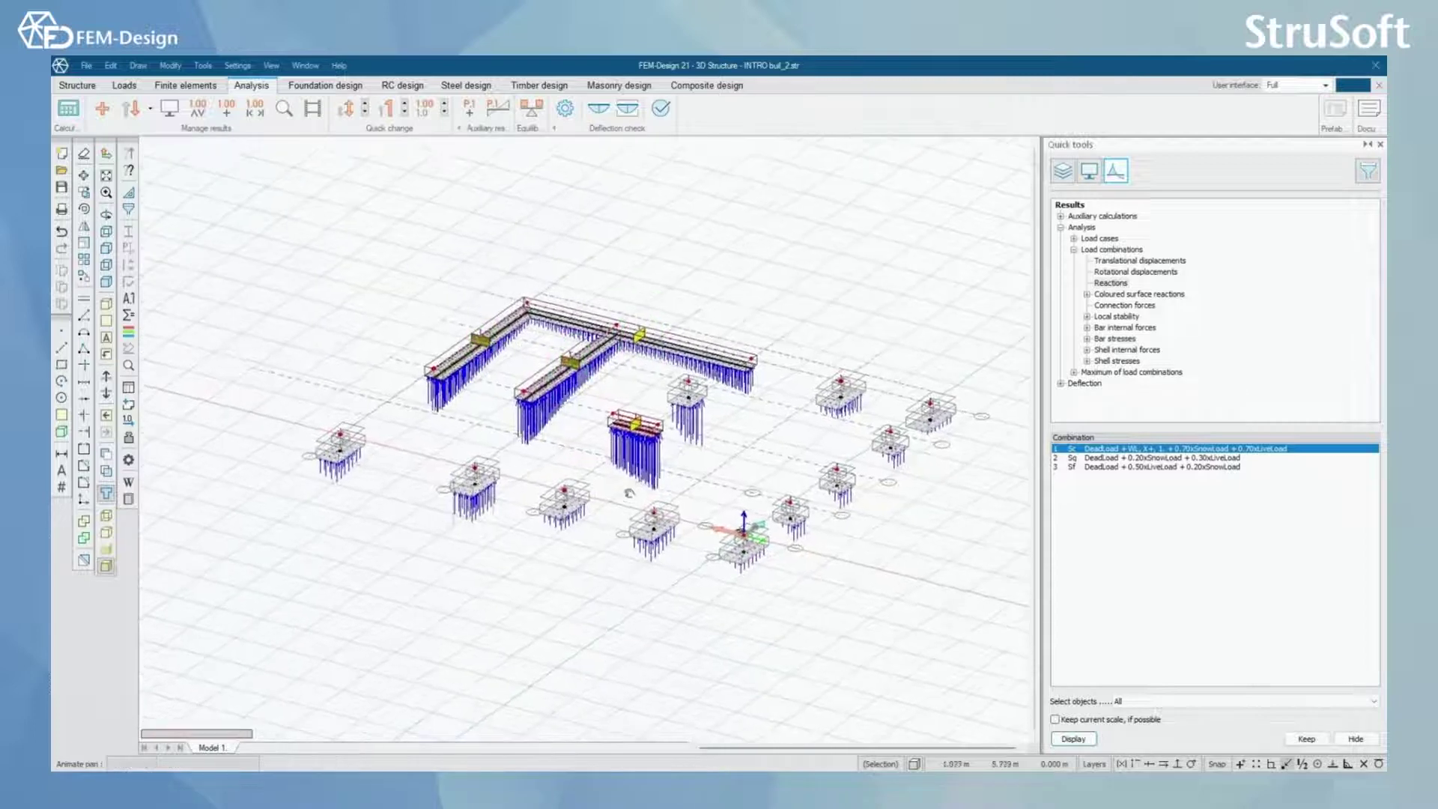